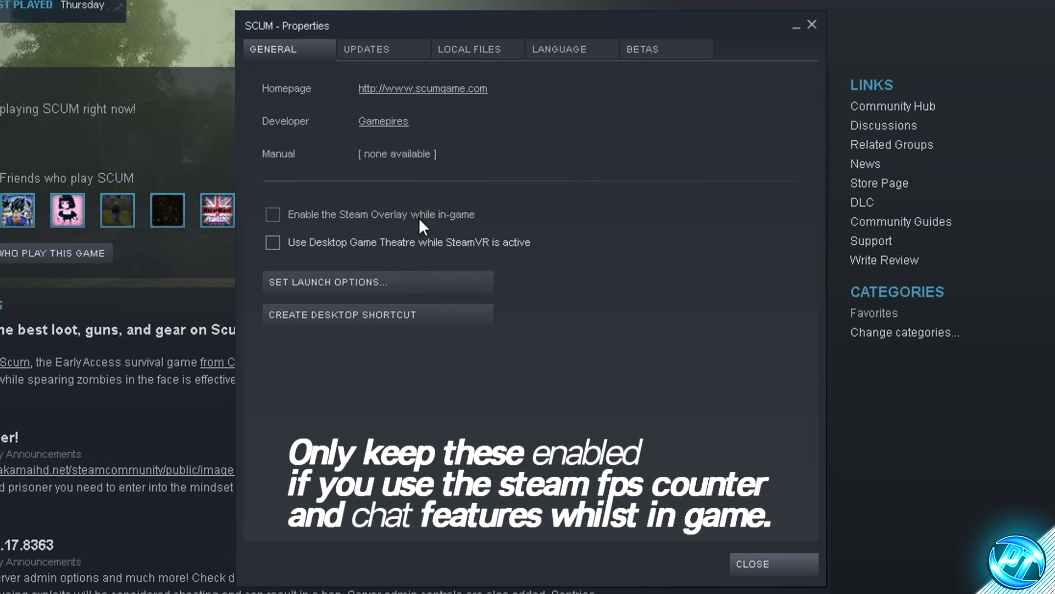
Set SCUM's launch options to "-USEALLAVAILABLECORES -sm4 -malloc=system +mat_antialias 0".
left_click(368, 283)
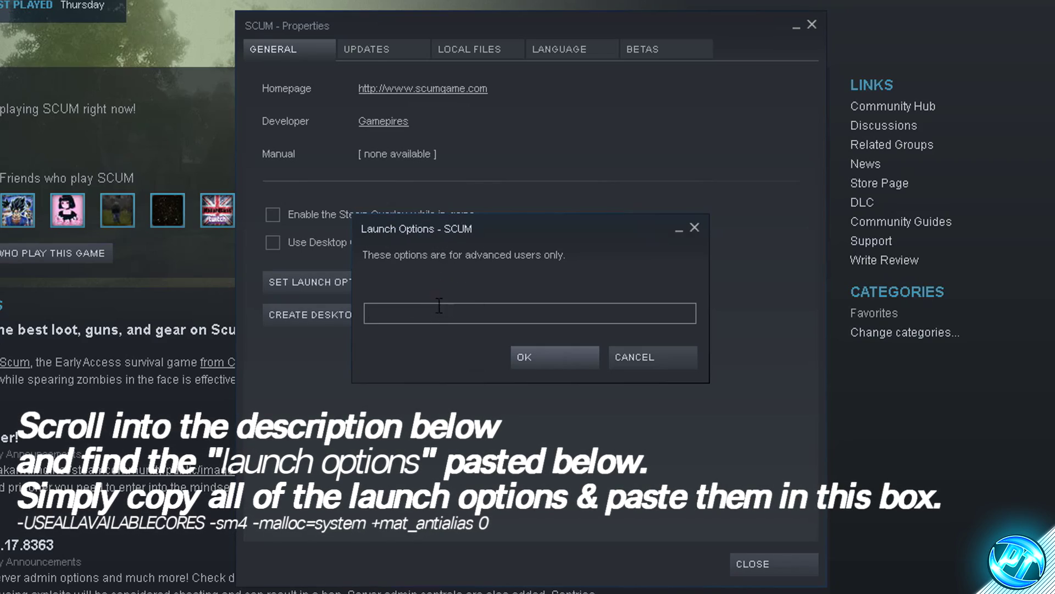
right_click(424, 312)
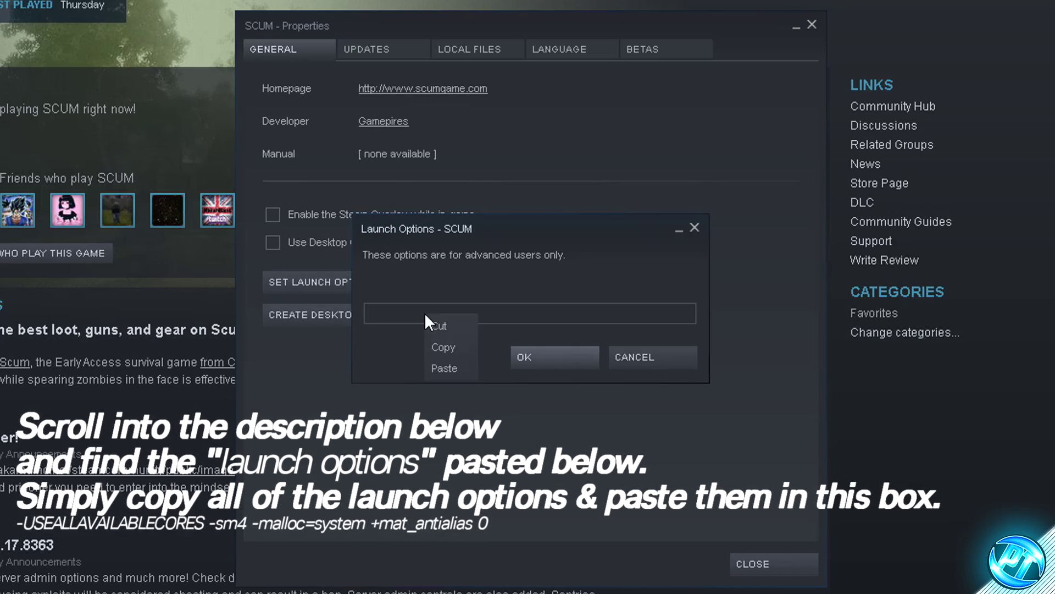
left_click(446, 365)
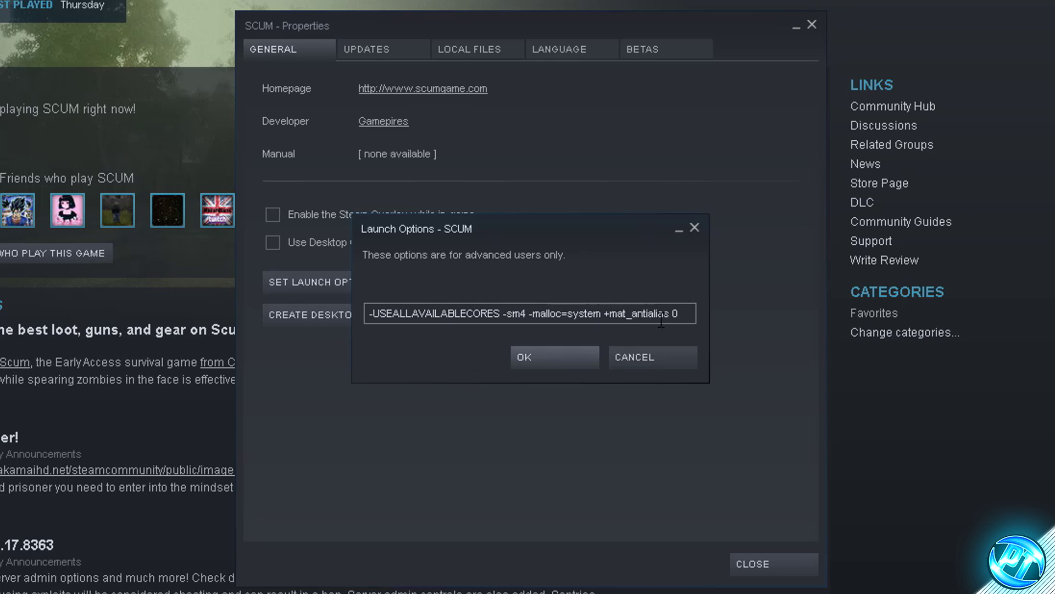
left_click(549, 354)
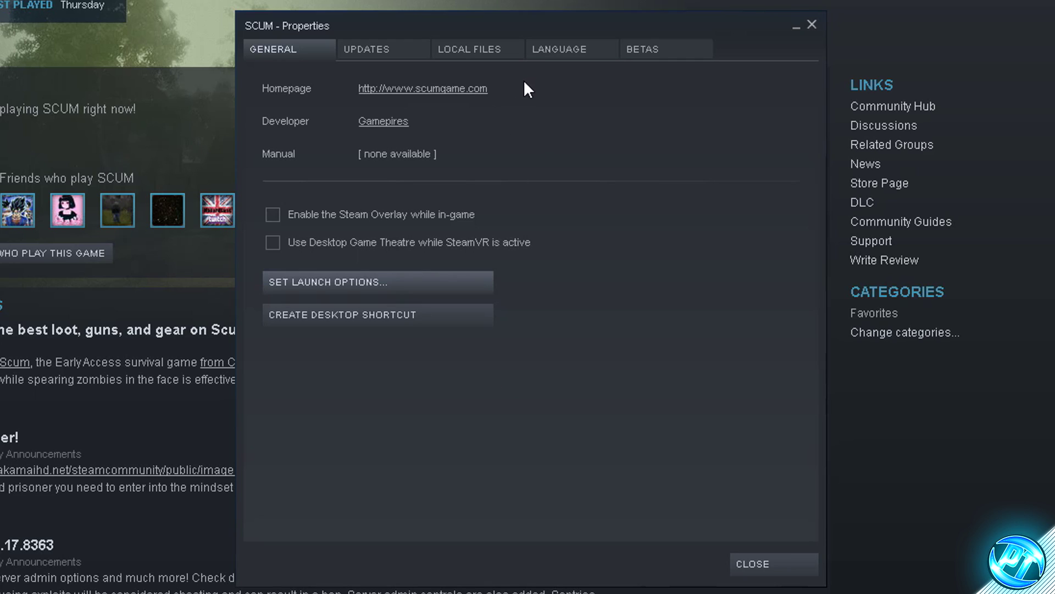
Browse to SCUM's local game files and open the properties of the SCUM_Launcher application.
left_click(484, 48)
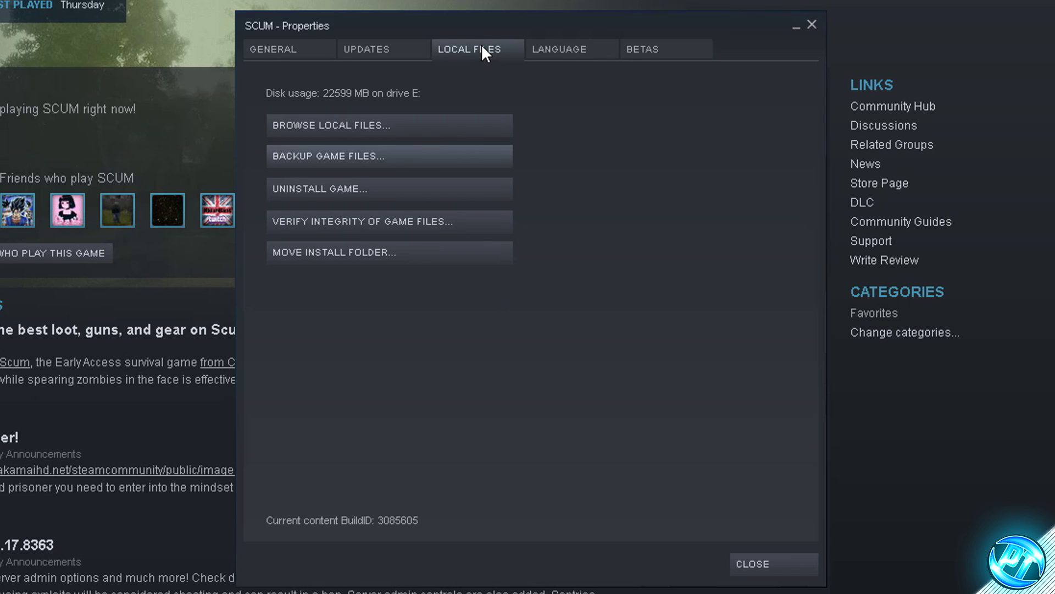
left_click(361, 126)
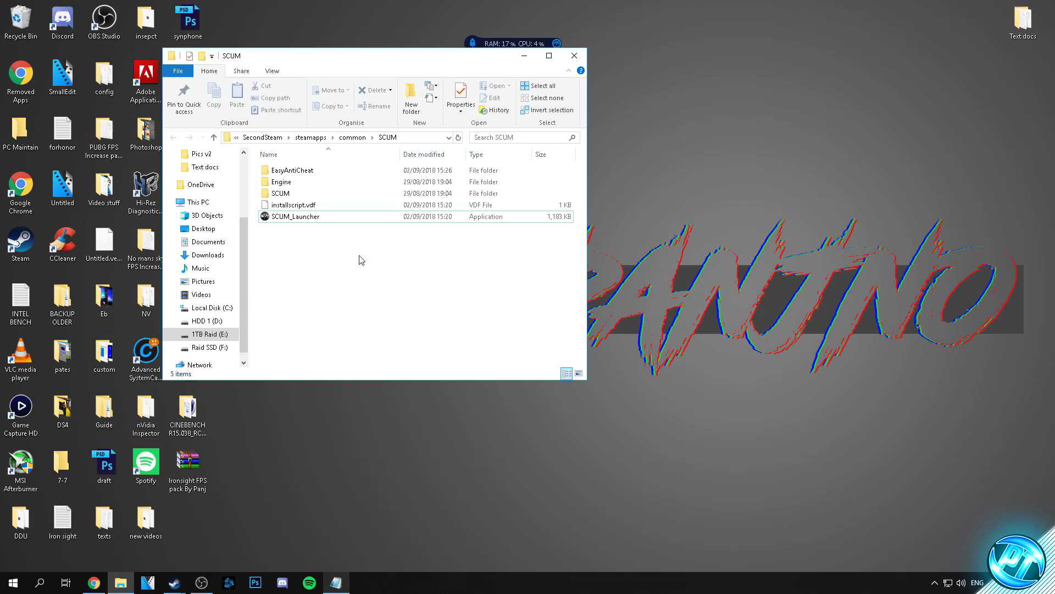
left_click(297, 217)
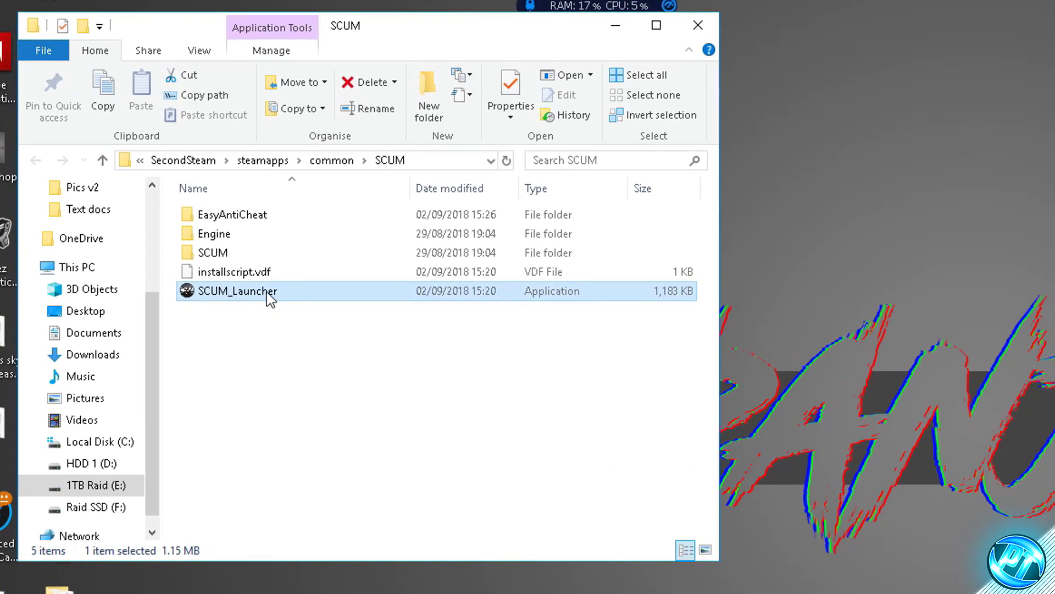
right_click(312, 217)
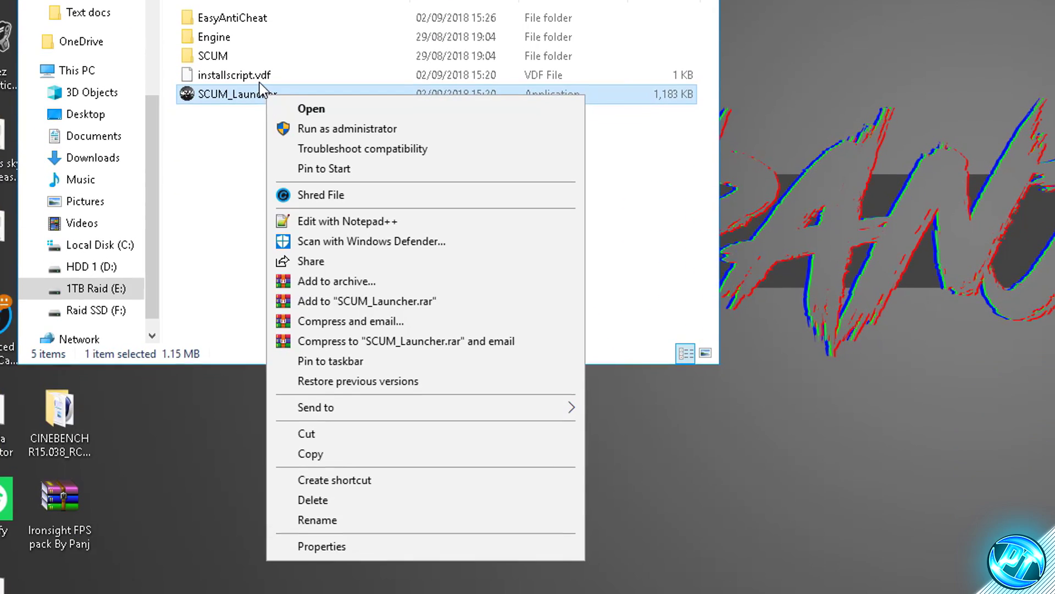
left_click(342, 547)
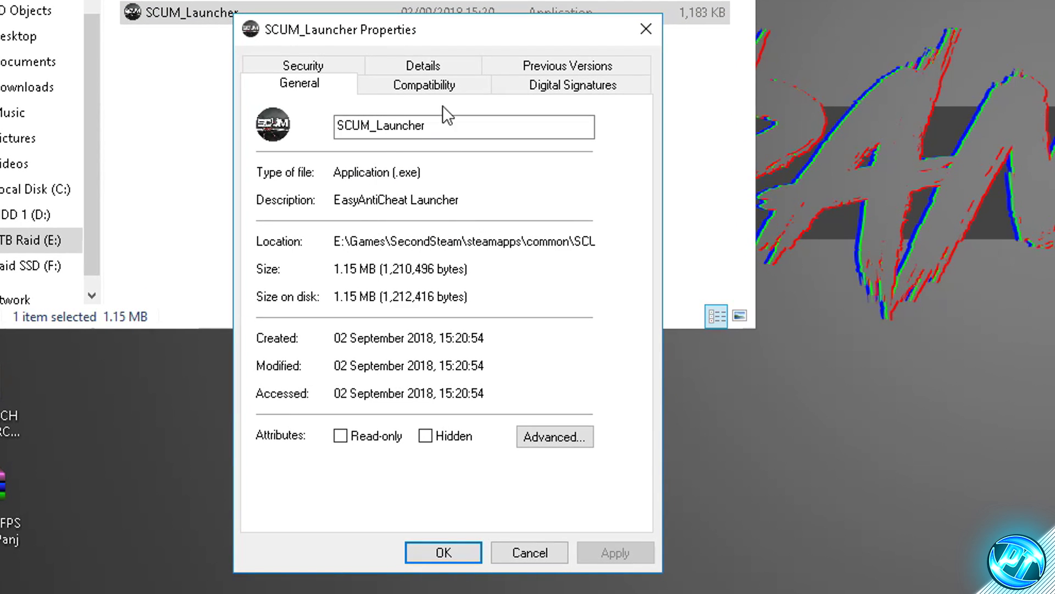
Disable full-screen optimisations for SCUM_Launcher and override its high DPI scaling with scaling performed by Application.
left_click(431, 87)
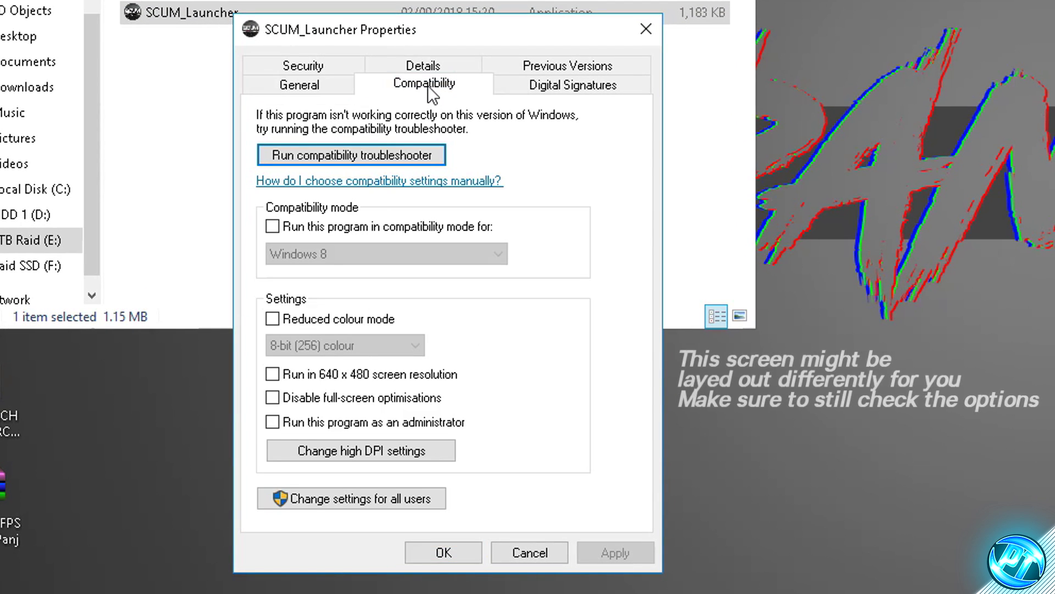
left_click(275, 397)
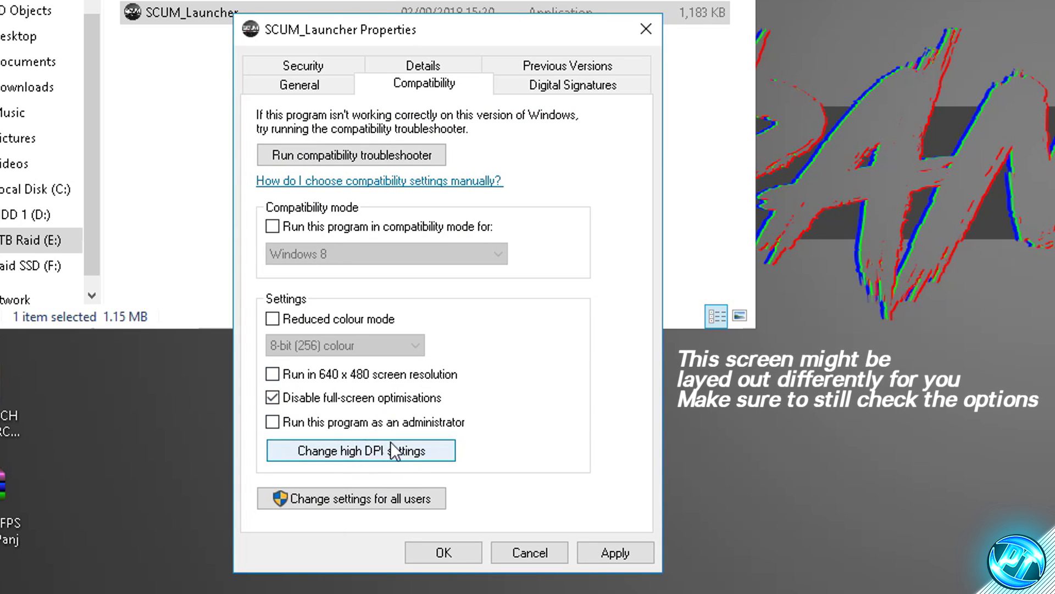
left_click(366, 450)
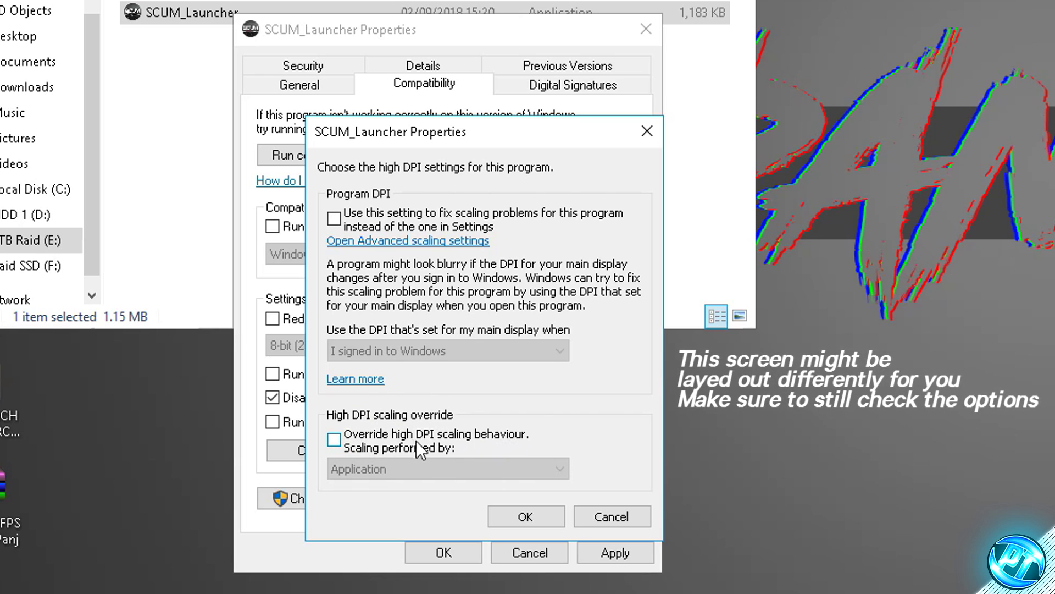
left_click(335, 443)
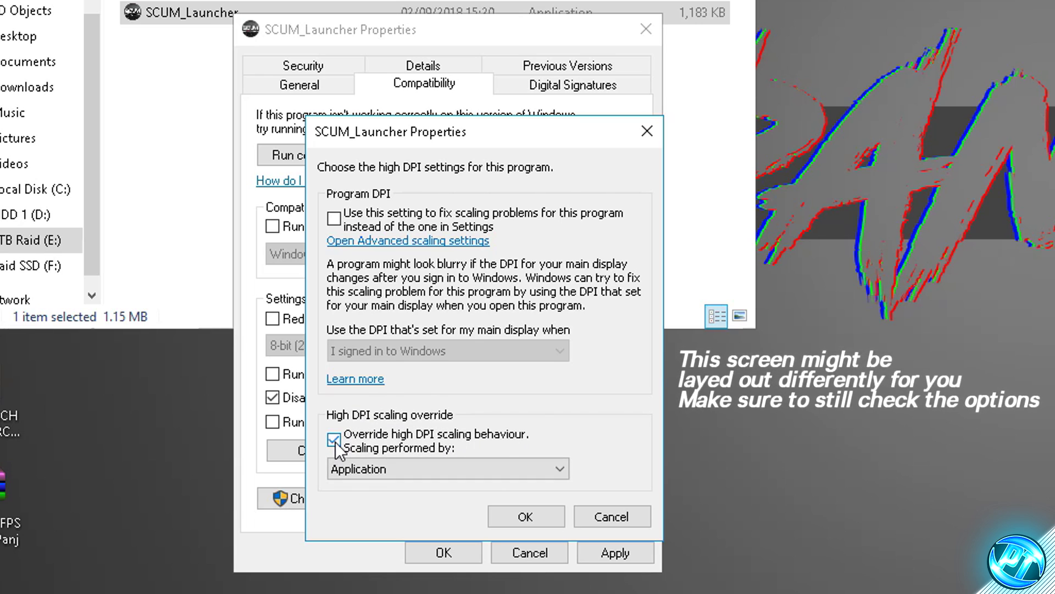
left_click(529, 519)
left_click(614, 552)
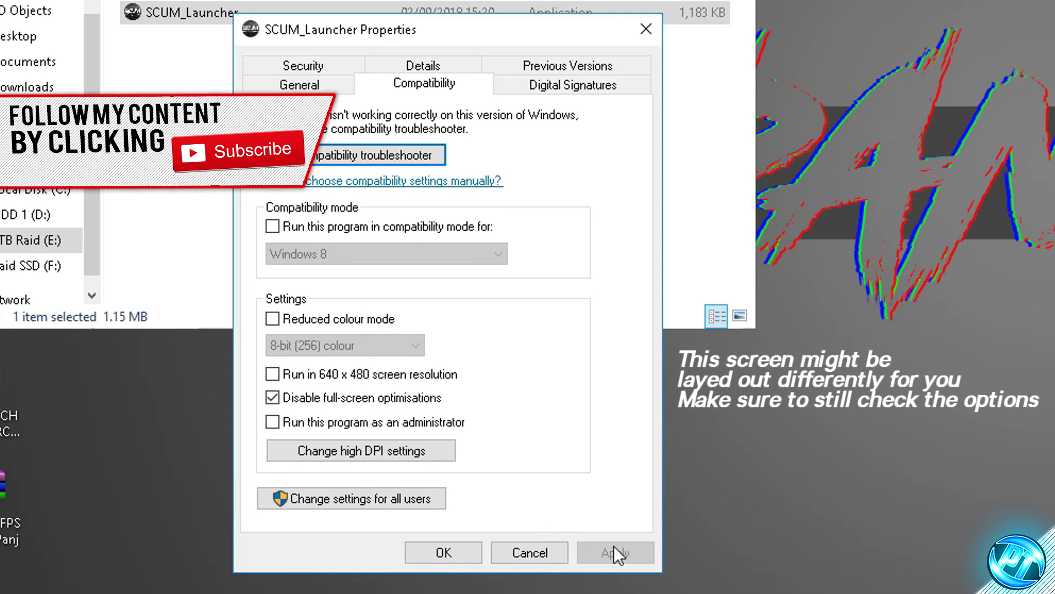
left_click(443, 553)
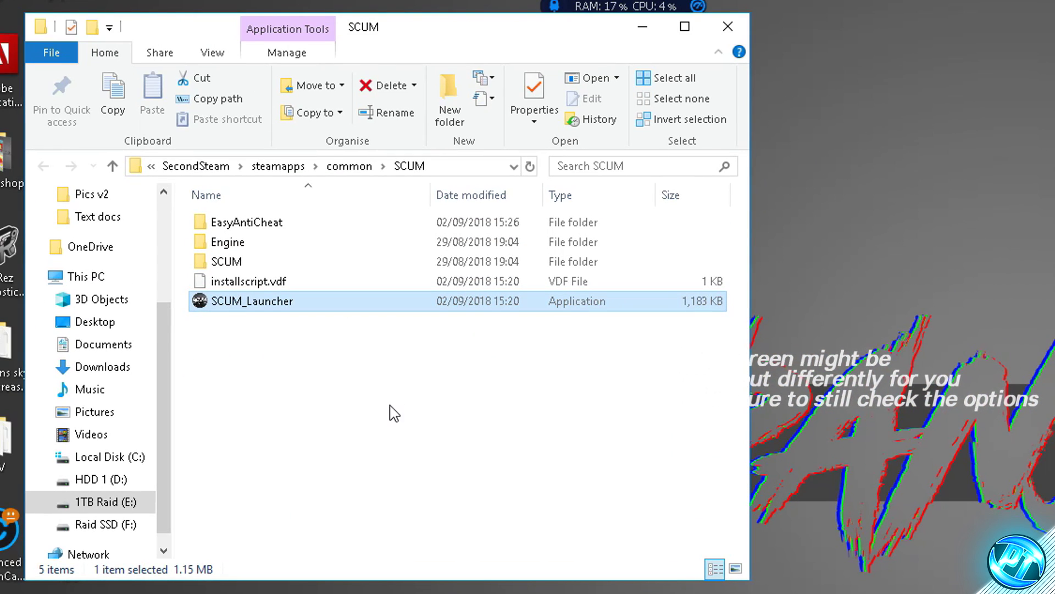
Go to the SCUM\Binaries\Win64 subfolder and open the properties of the SCUM application.
double_click(242, 274)
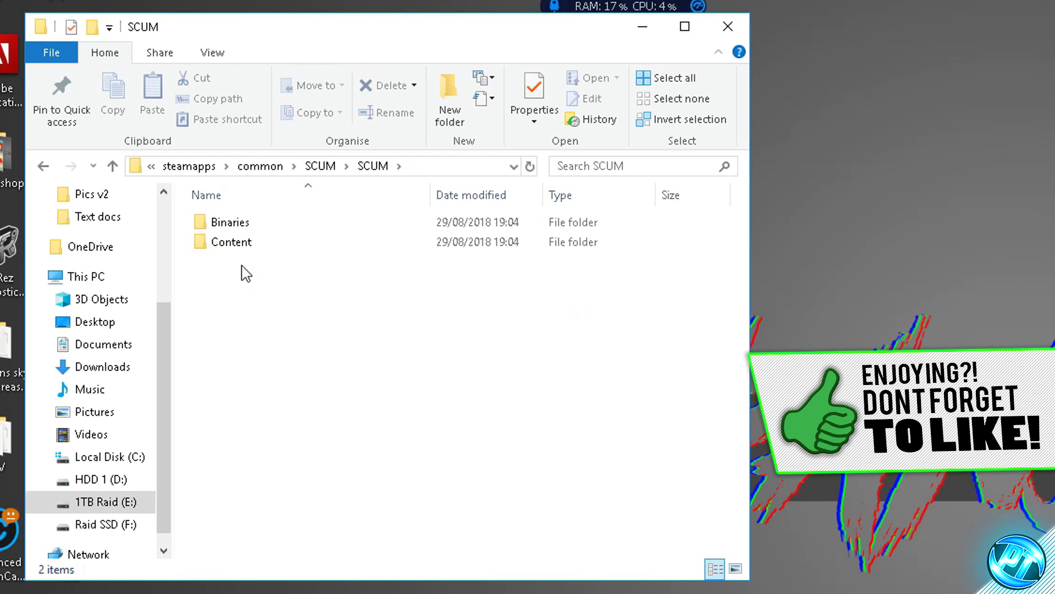
double_click(279, 225)
double_click(277, 226)
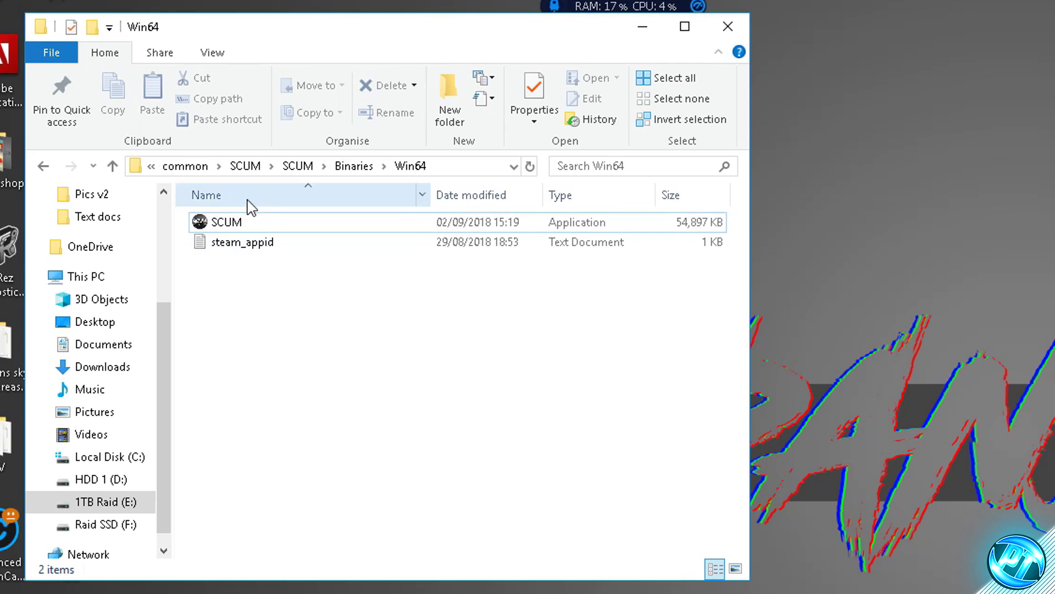
left_click(266, 229)
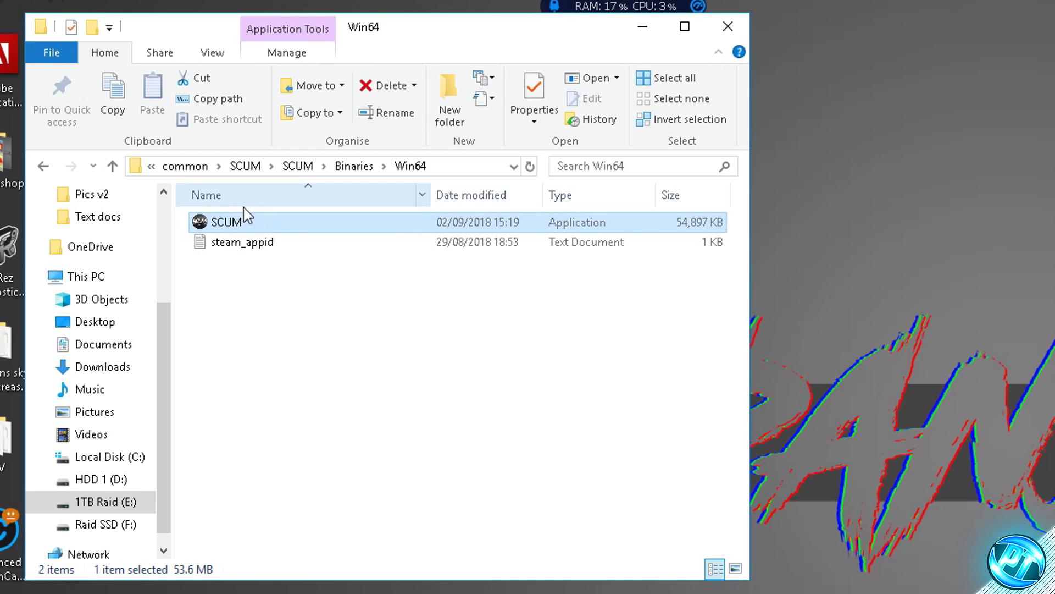
right_click(289, 226)
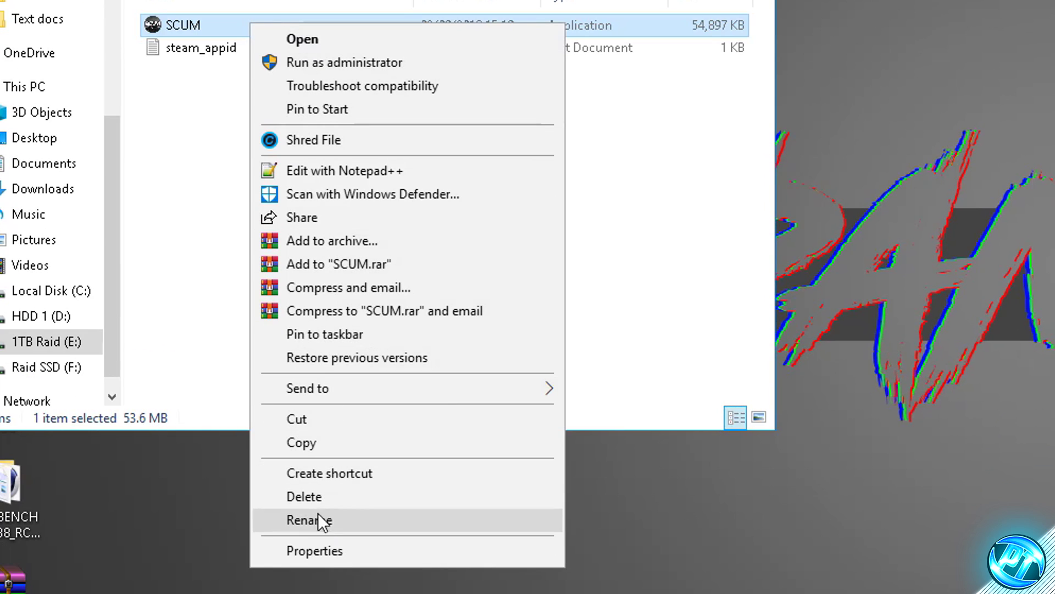
left_click(324, 549)
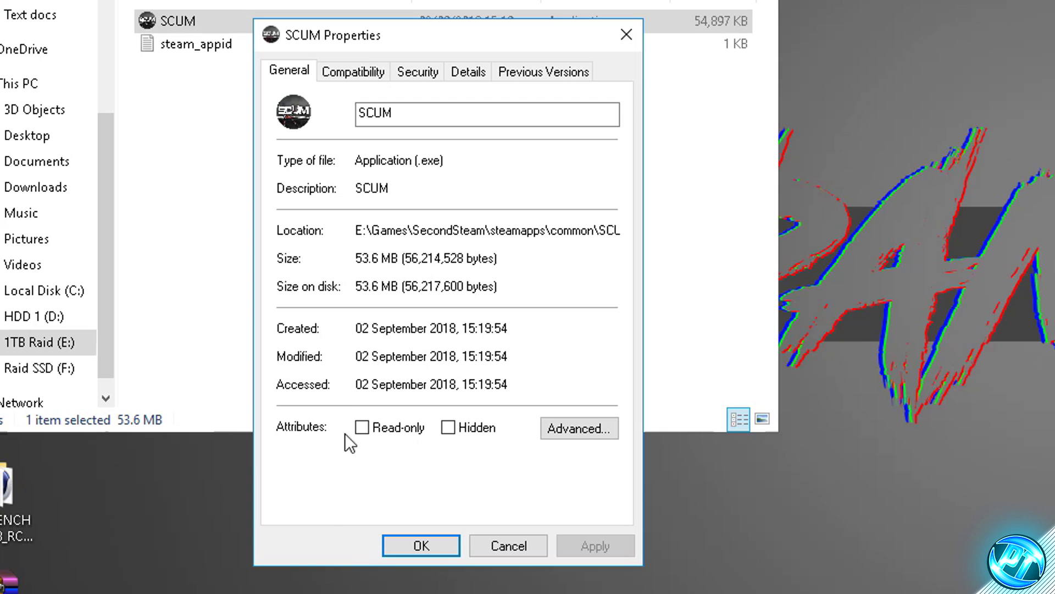
Disable full-screen optimisations for the SCUM application and override its high DPI scaling with scaling performed by Application.
left_click(355, 73)
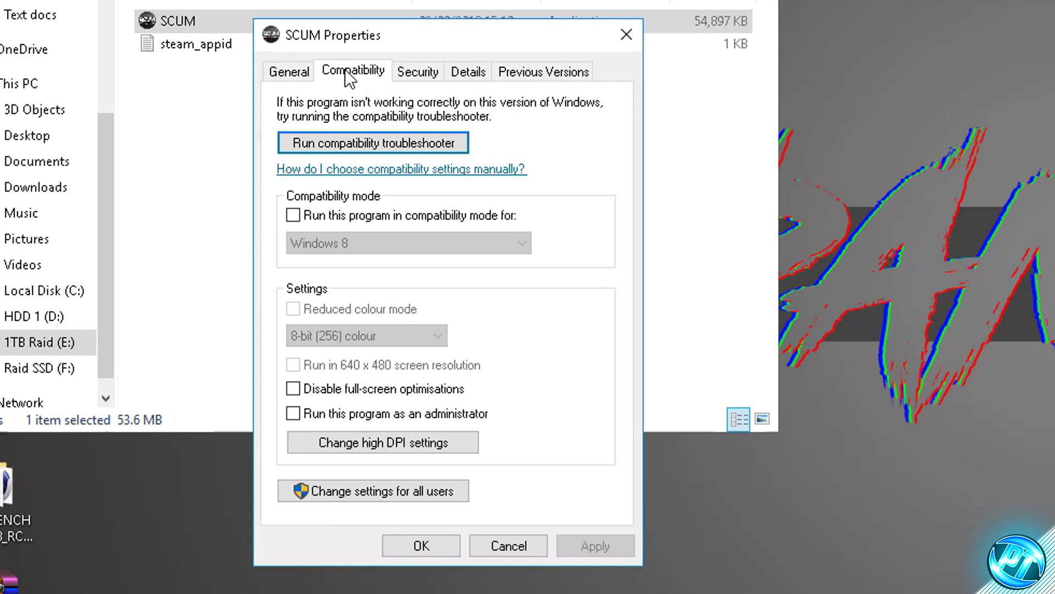
left_click(330, 388)
left_click(407, 444)
left_click(368, 448)
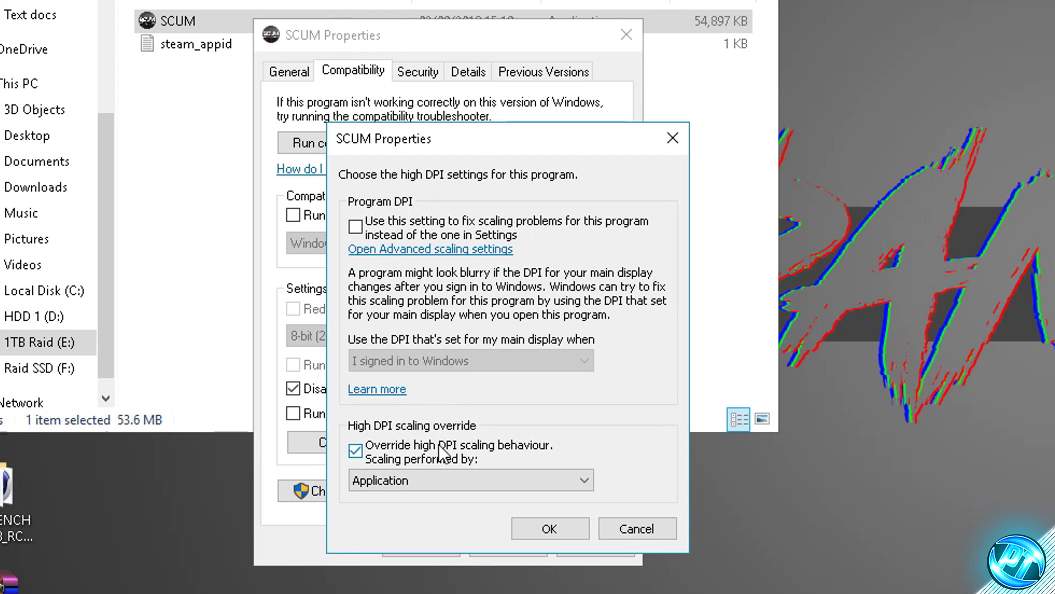
left_click(547, 527)
left_click(593, 547)
left_click(423, 546)
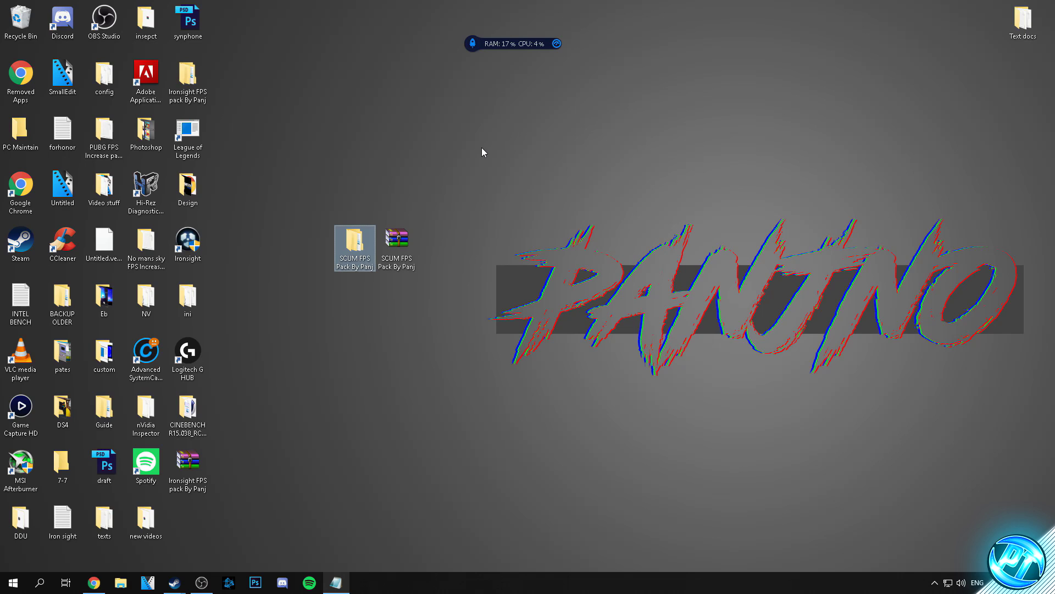
Open the Configs folder inside SCUM FPS Pack By Panj, look over its config files, and move the window aside on the desktop.
left_click(482, 148)
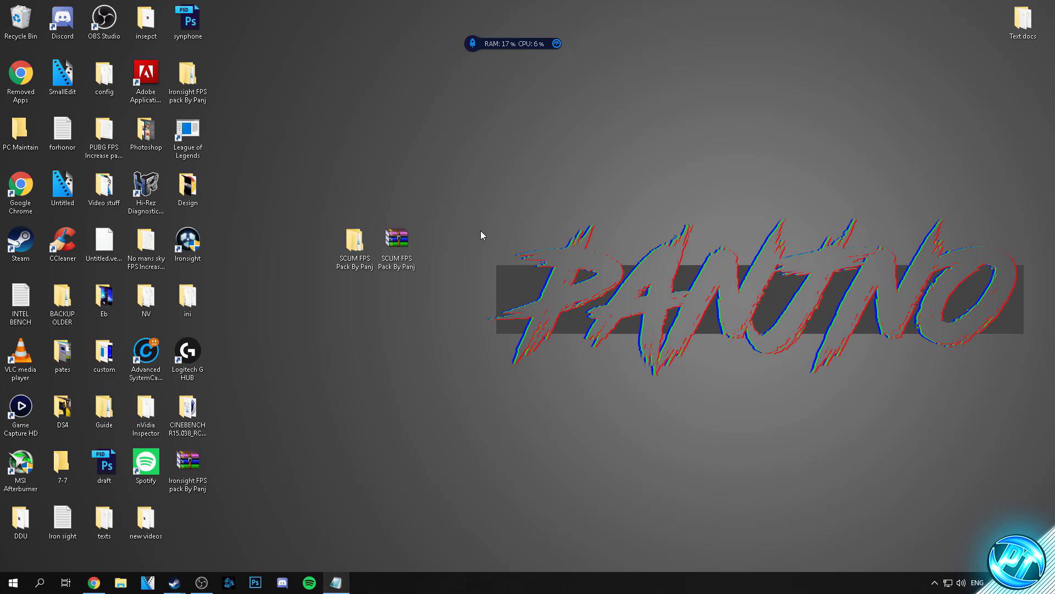
double_click(355, 242)
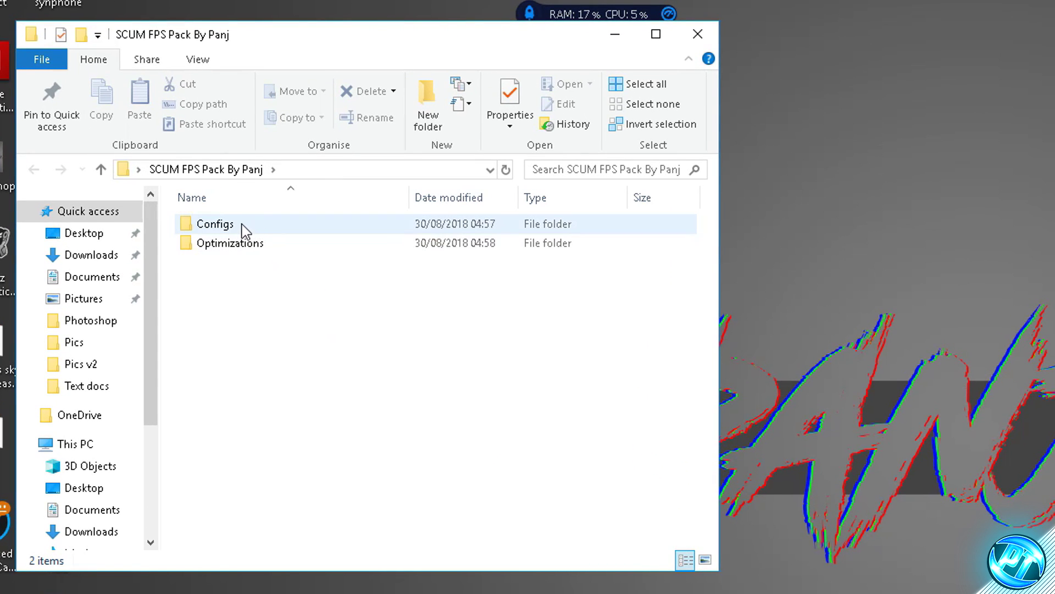
double_click(282, 170)
left_click(255, 229)
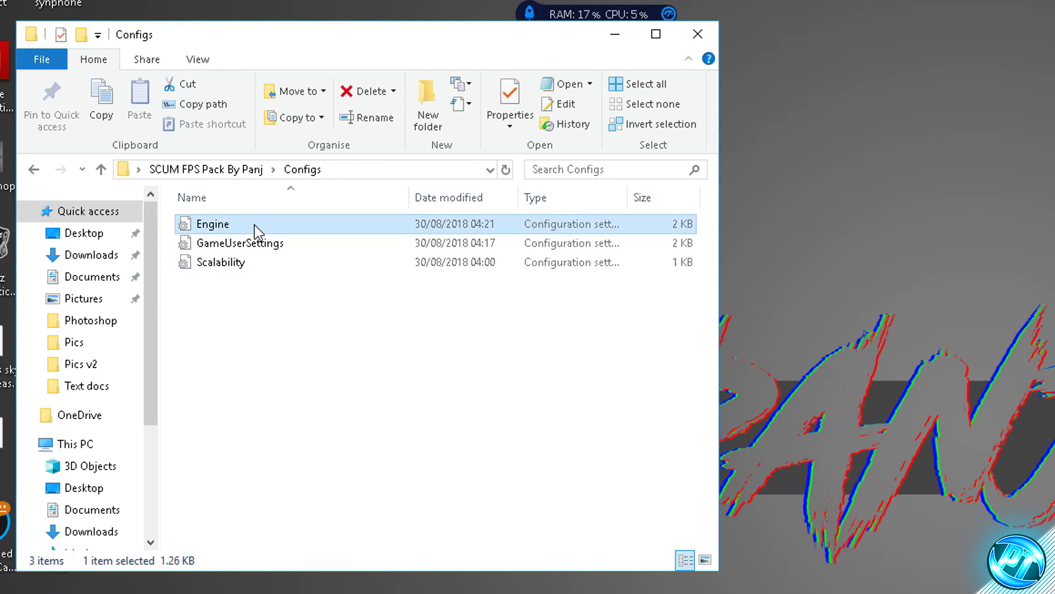
left_click(252, 244)
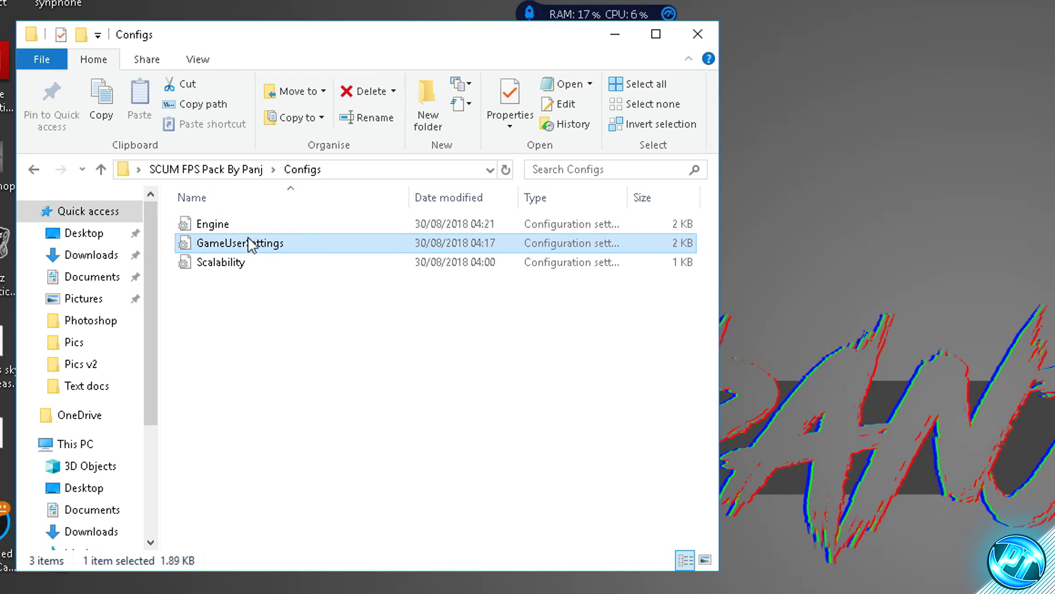
left_click(240, 264)
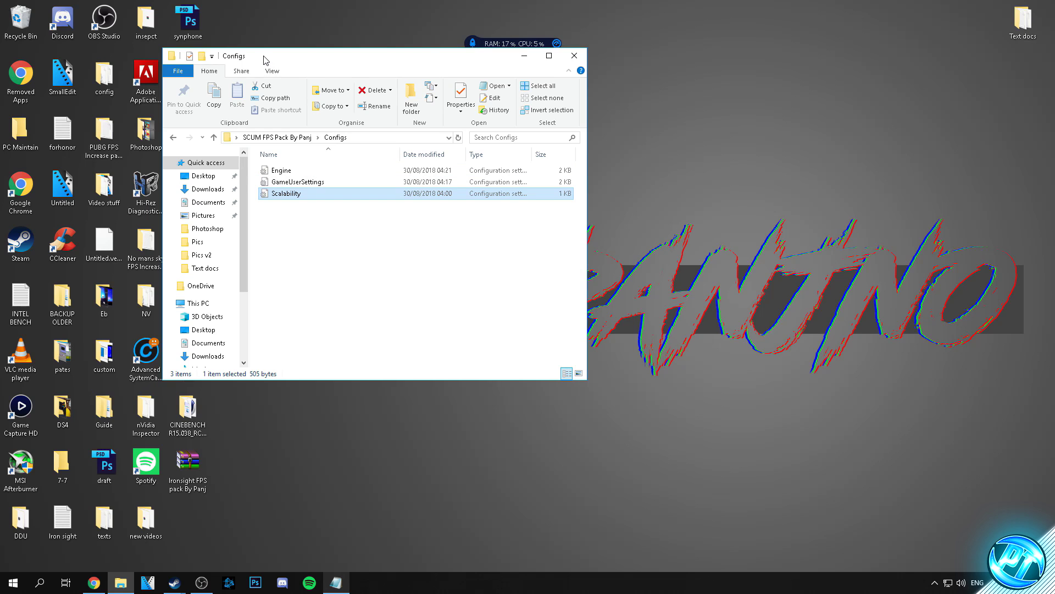
left_click_drag(264, 59, 718, 144)
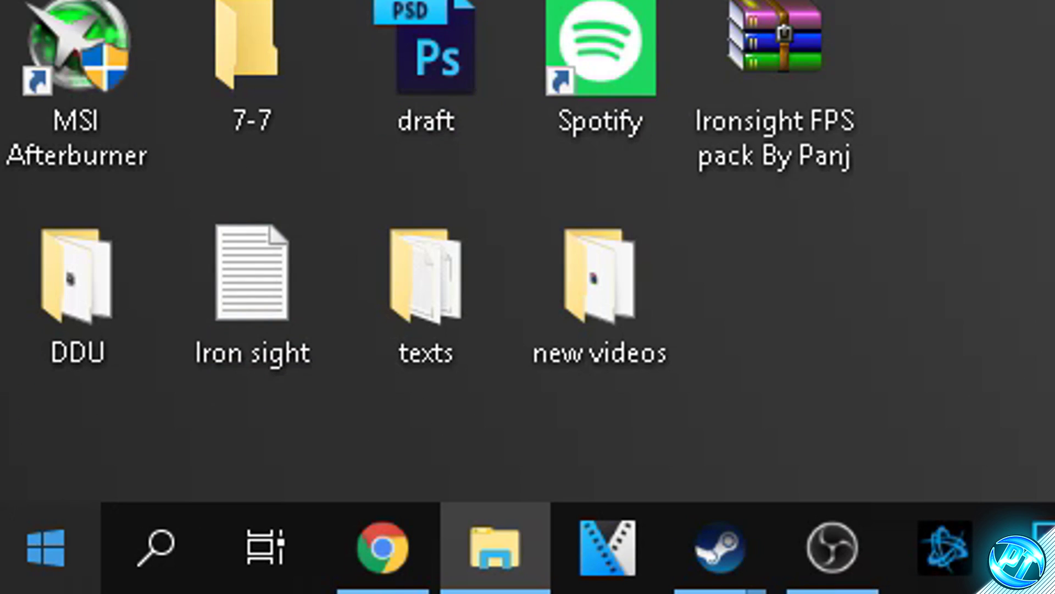
Open the AppData folder through %appdata% and go into its Local subfolder.
key("super")
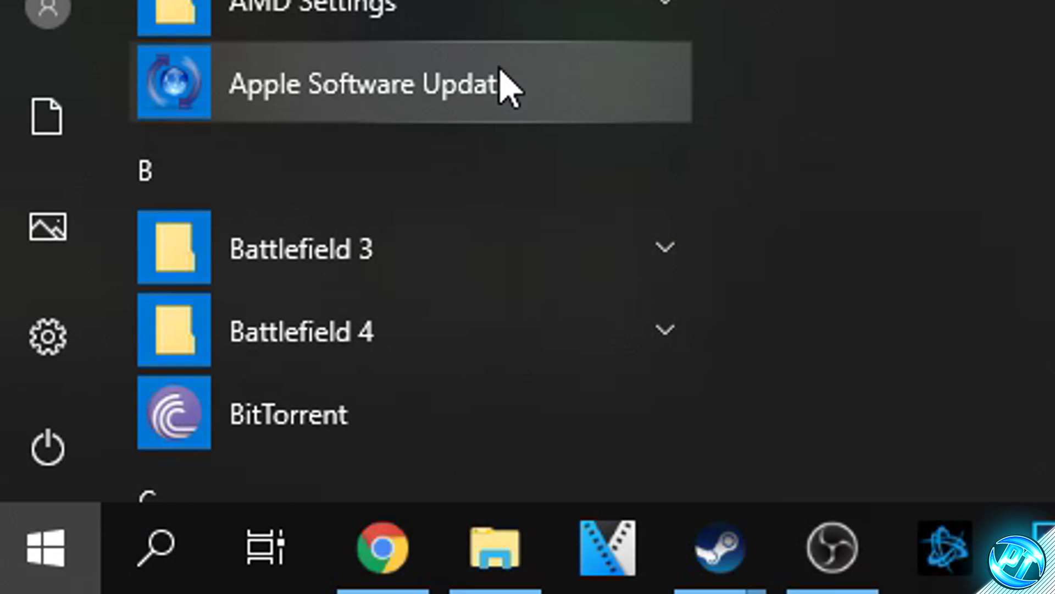
type("%")
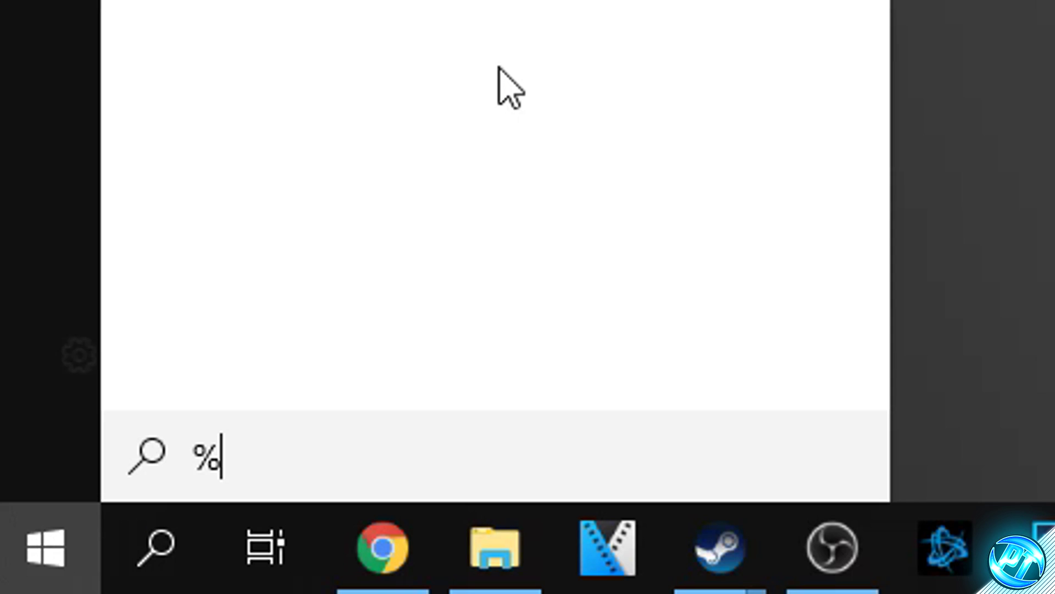
type("appdata%")
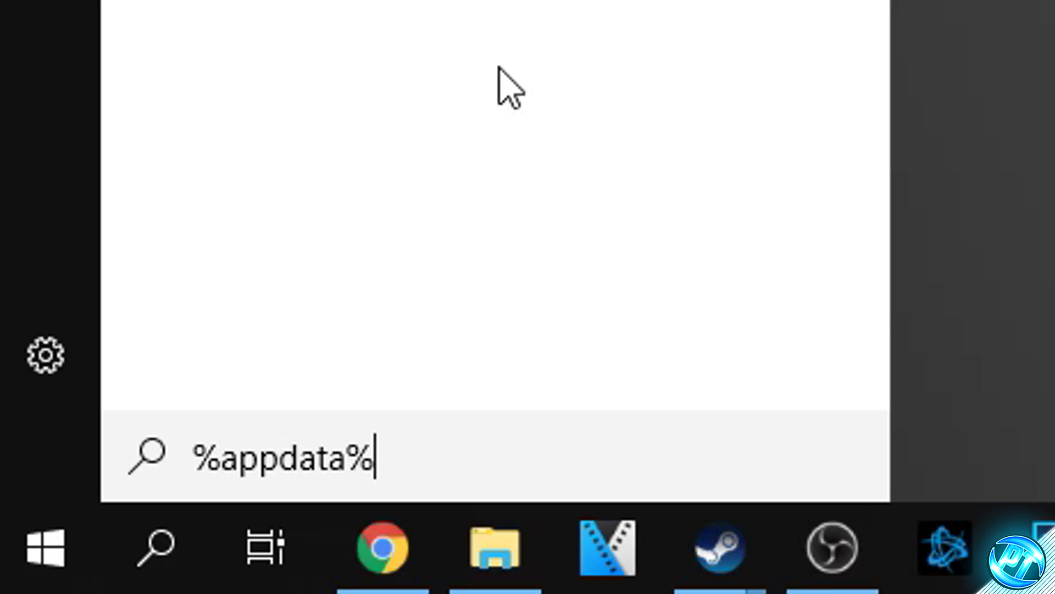
key("Return")
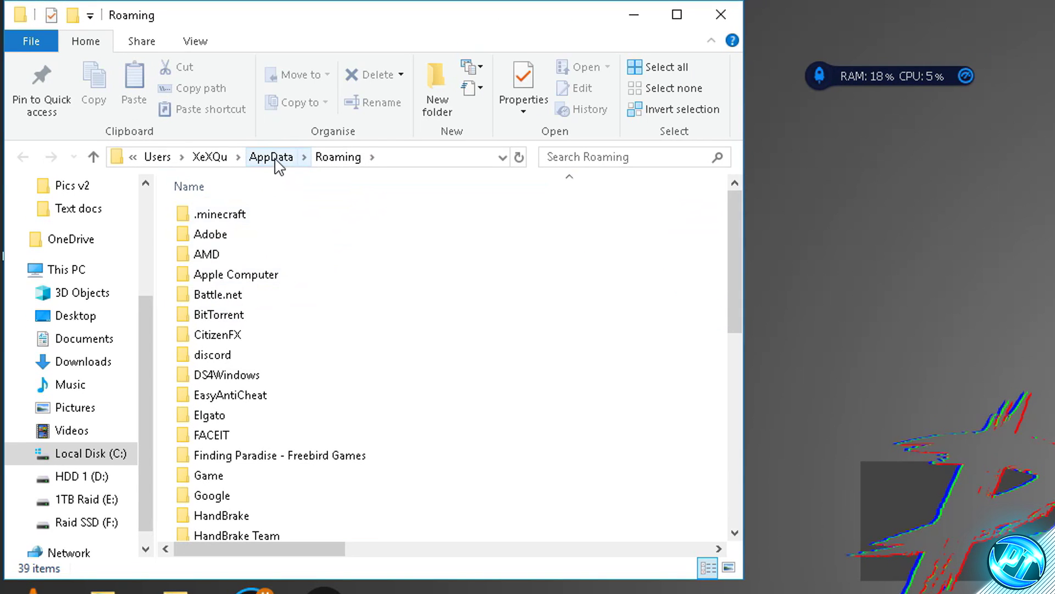
left_click(158, 90)
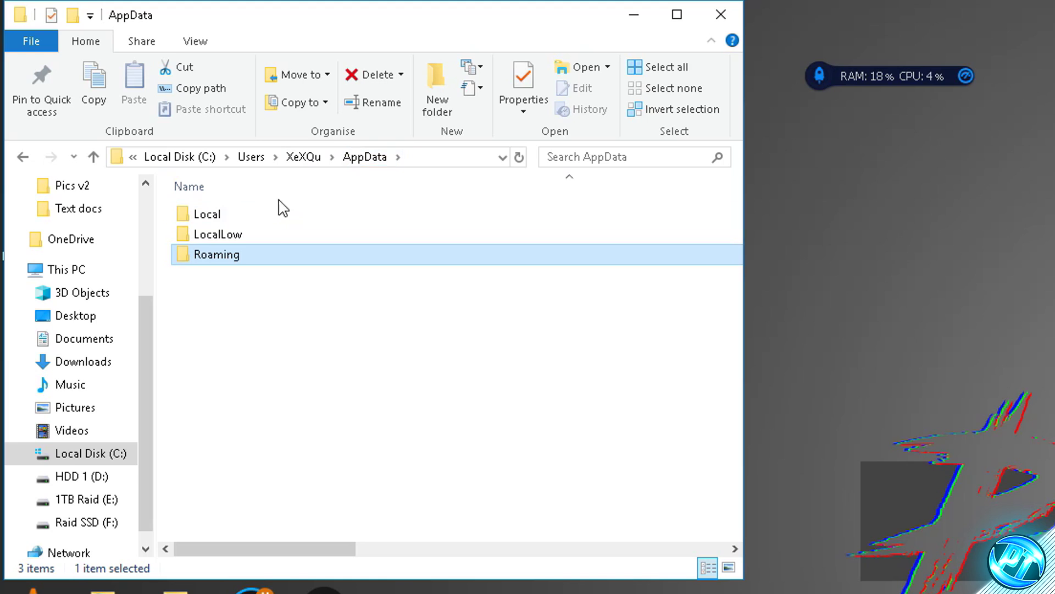
double_click(230, 218)
Find the SCUM folder inside Local and go to its Saved\Config\WindowsNoEditor subfolder.
scroll(335, 371, "down", 8)
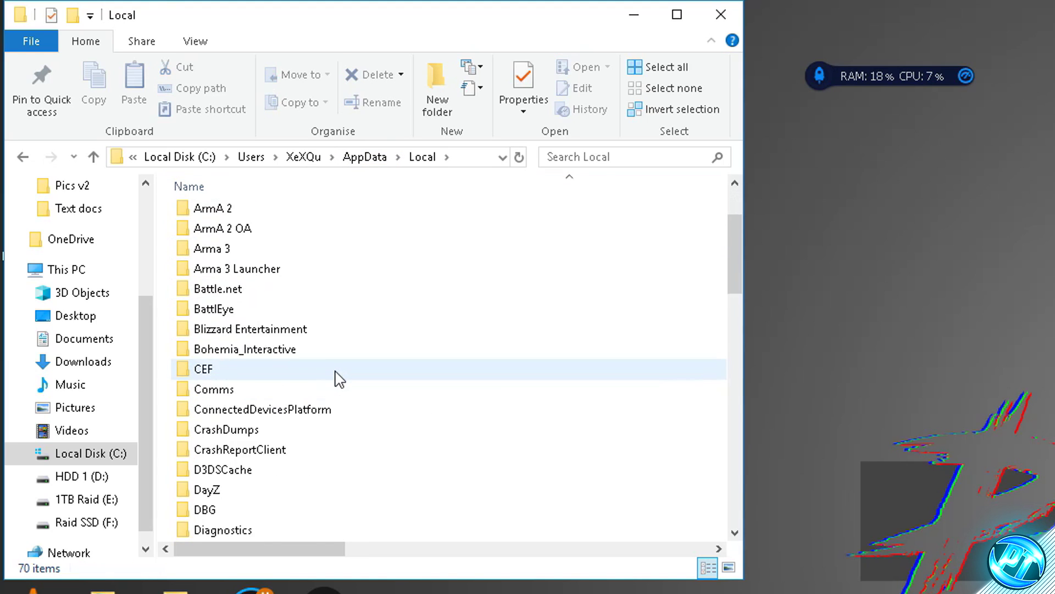
scroll(334, 373, "down", 5)
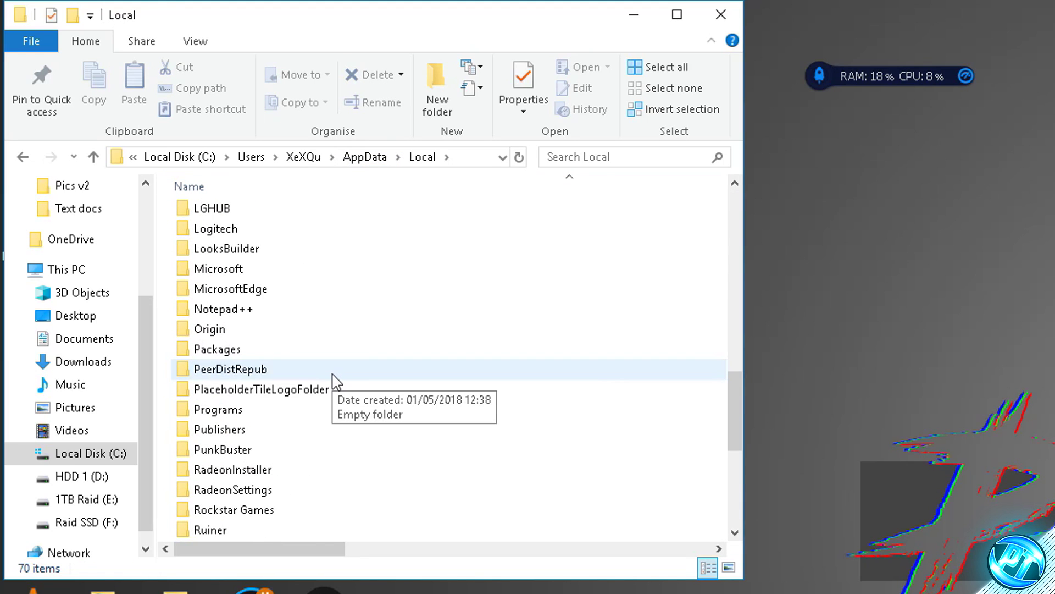
scroll(335, 379, "down", 3)
left_click(227, 373)
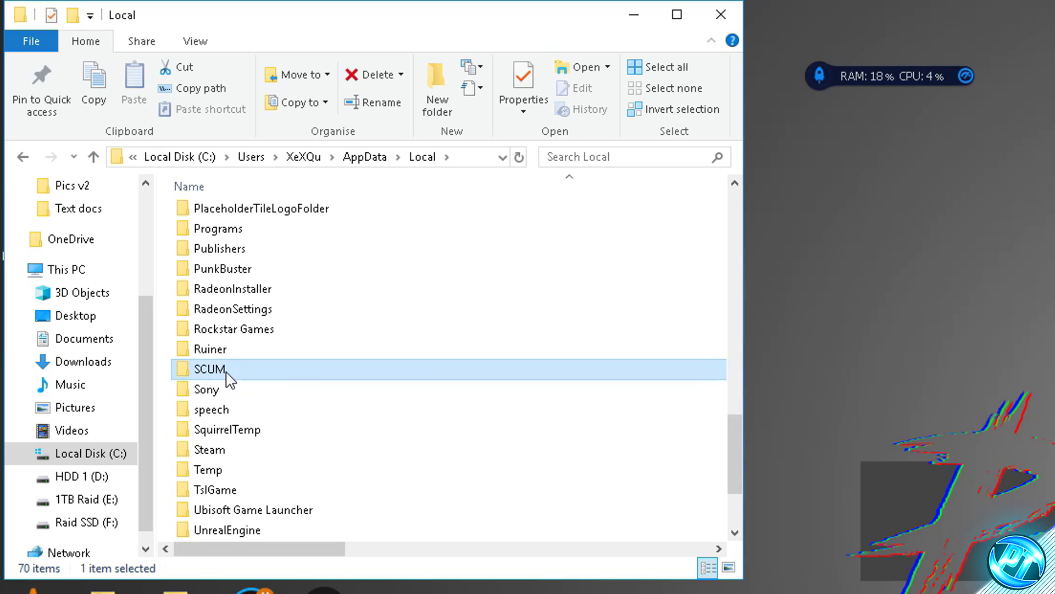
double_click(234, 376)
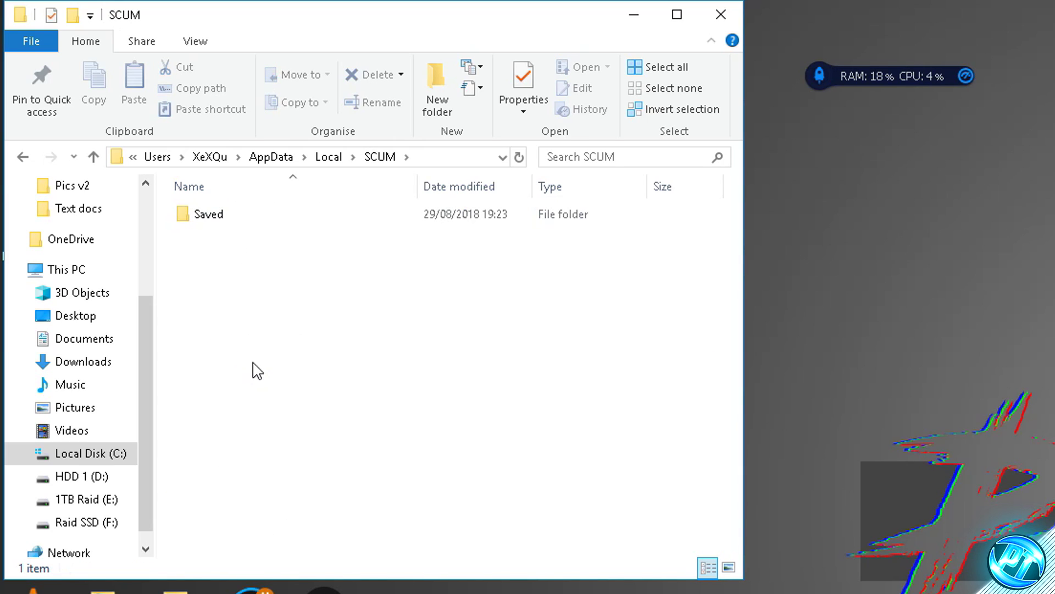
double_click(237, 220)
double_click(238, 220)
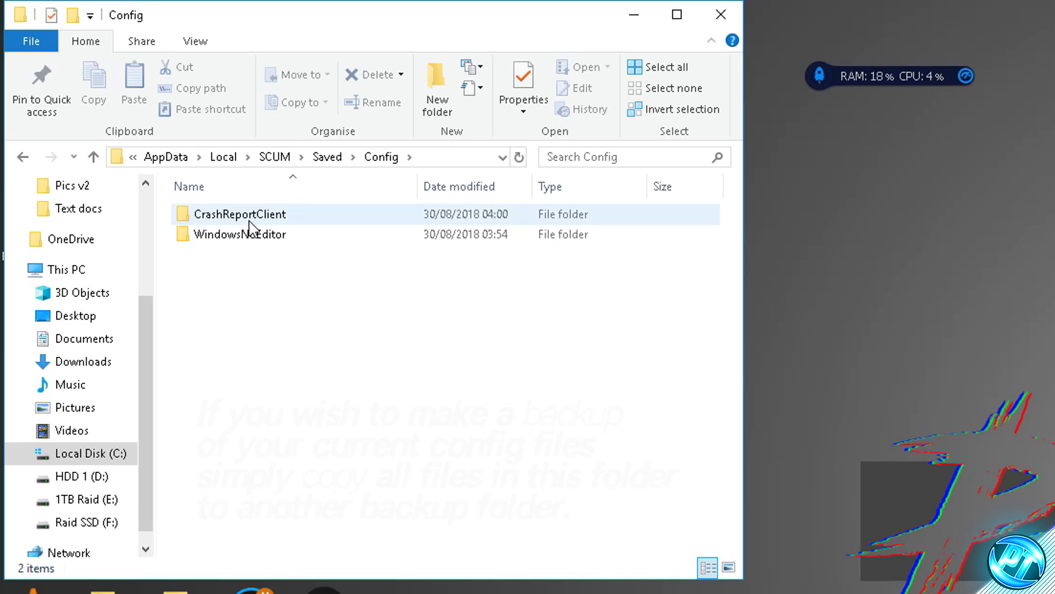
double_click(250, 237)
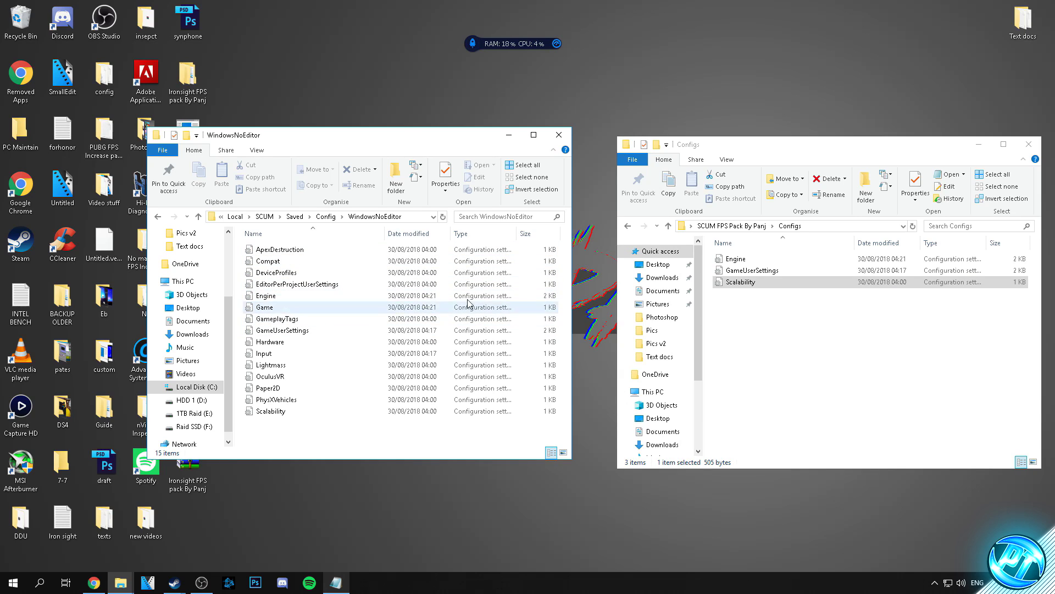
Move the Engine, GameUserSettings and Scalability files from Configs into WindowsNoEditor, replacing the files in the destination.
left_click_drag(787, 341, 756, 255)
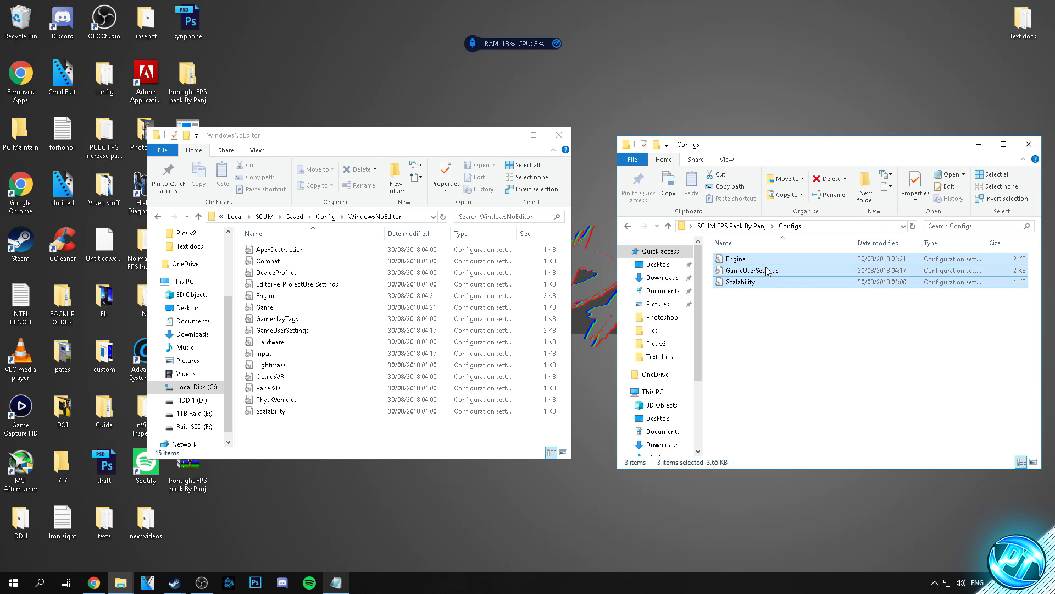
left_click_drag(779, 273, 354, 310)
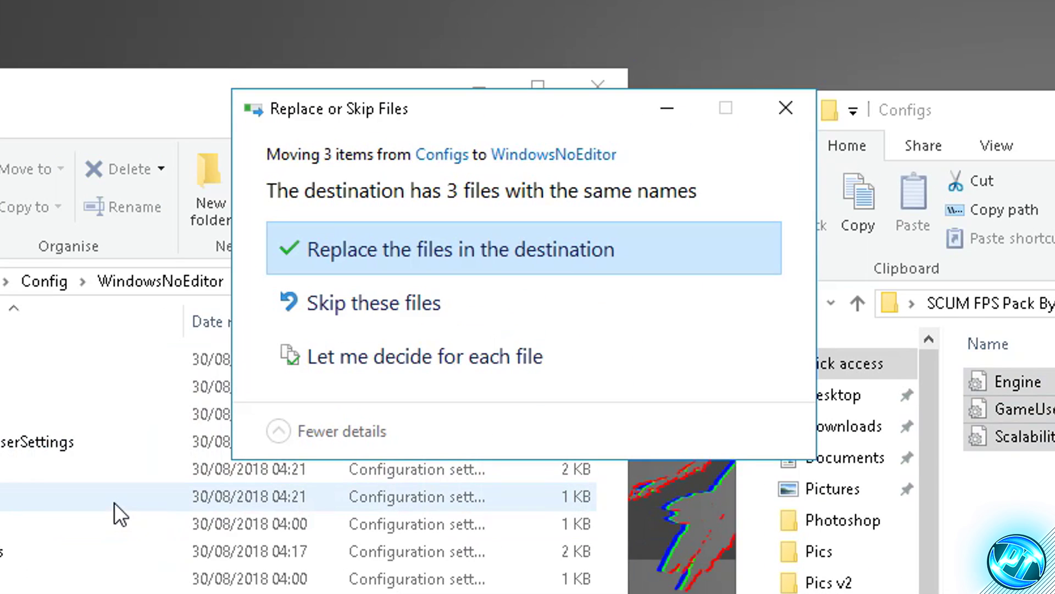
left_click(530, 245)
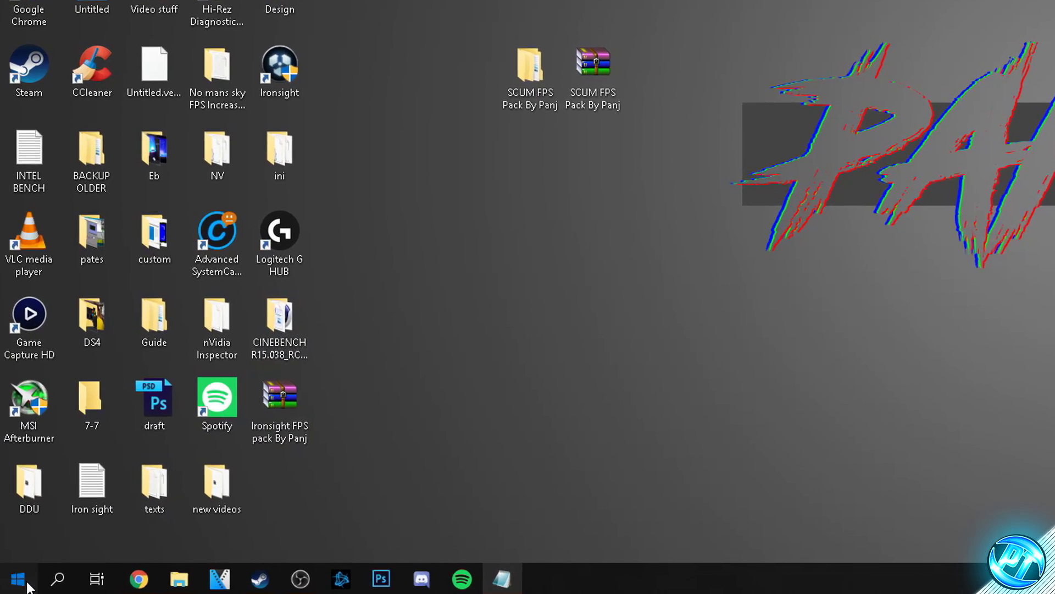
Search Windows for "power", open the Choose a power plan page and show the additional plans.
left_click(15, 582)
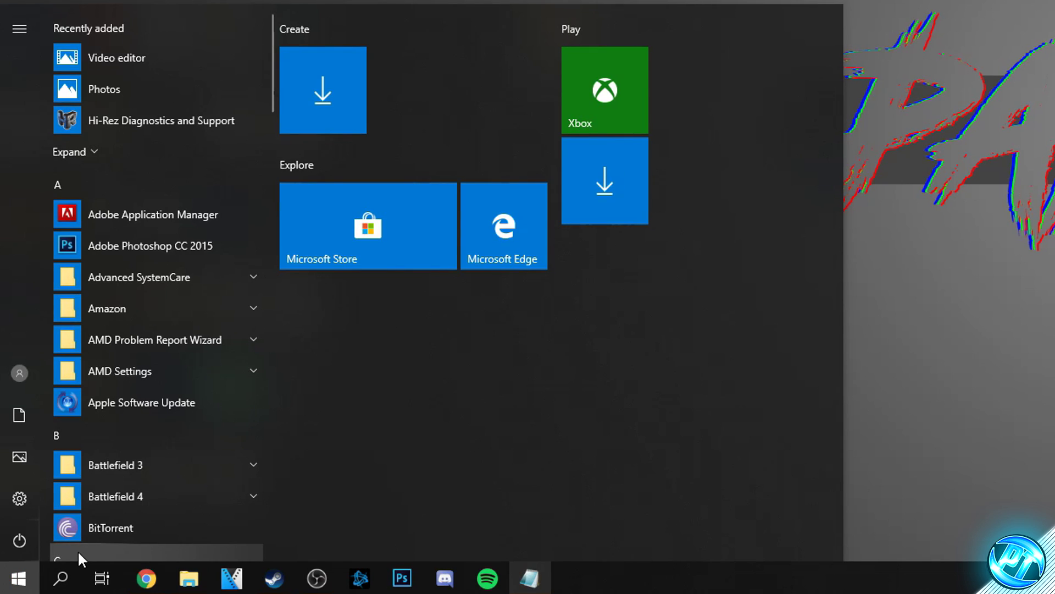
type("power")
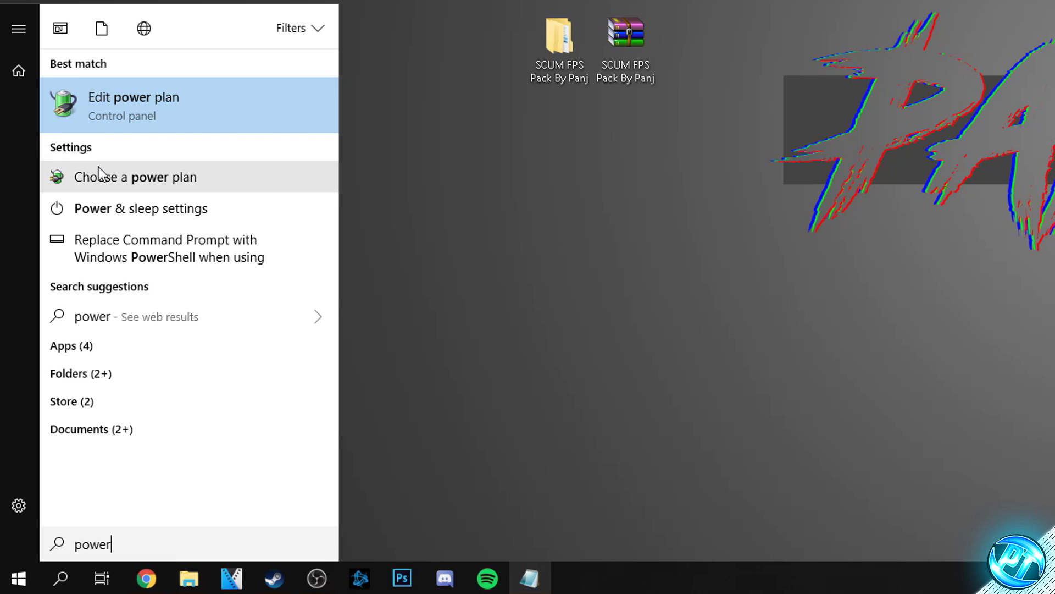
left_click(75, 173)
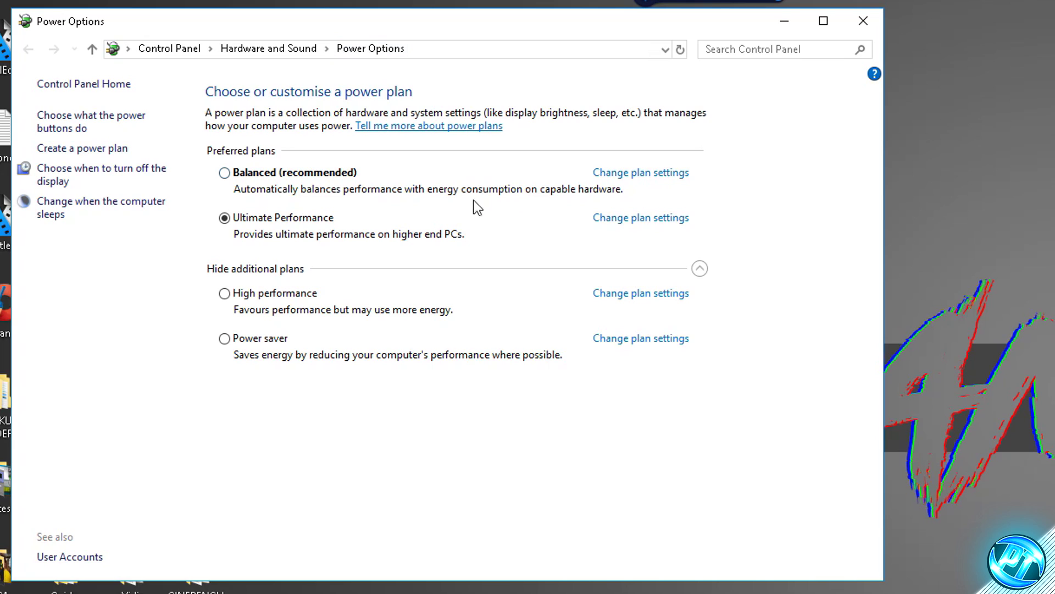
left_click(700, 269)
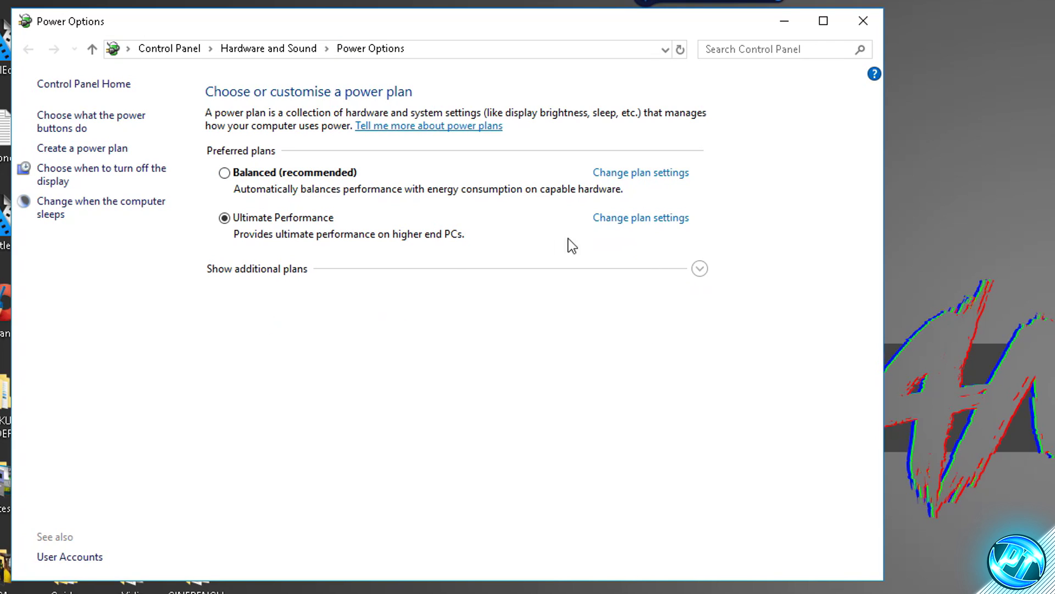
left_click(266, 272)
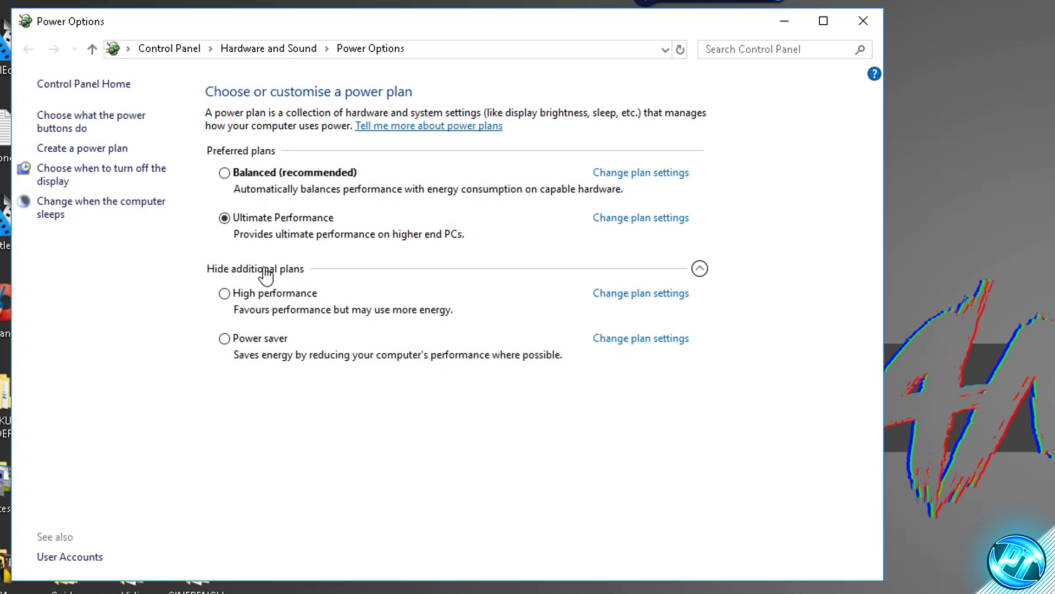
Try out the Balanced, High performance and Power saver plans, ending on High performance.
left_click(276, 173)
left_click(275, 293)
left_click(270, 342)
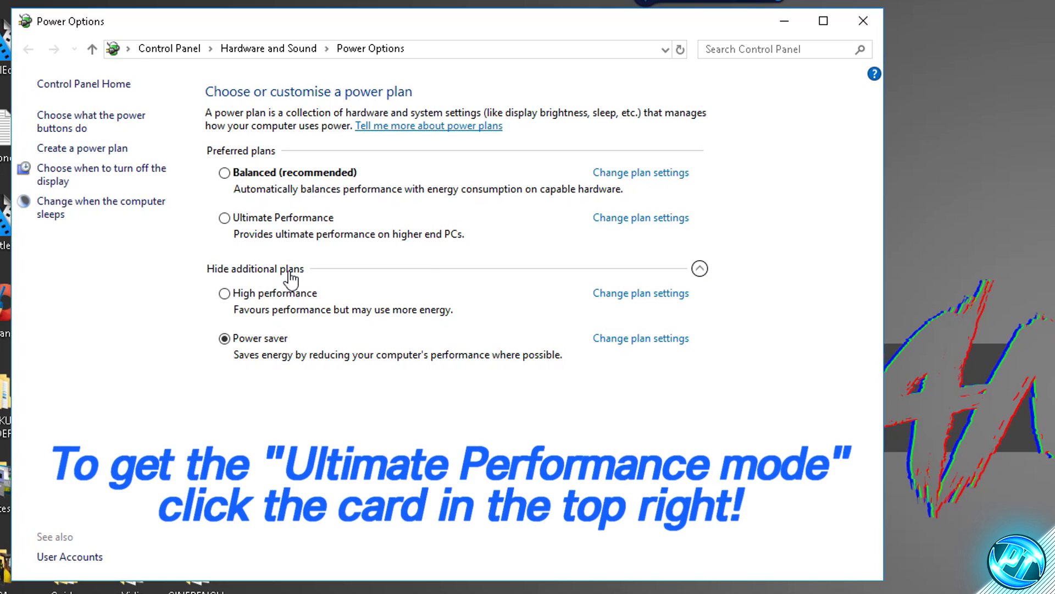
left_click(225, 293)
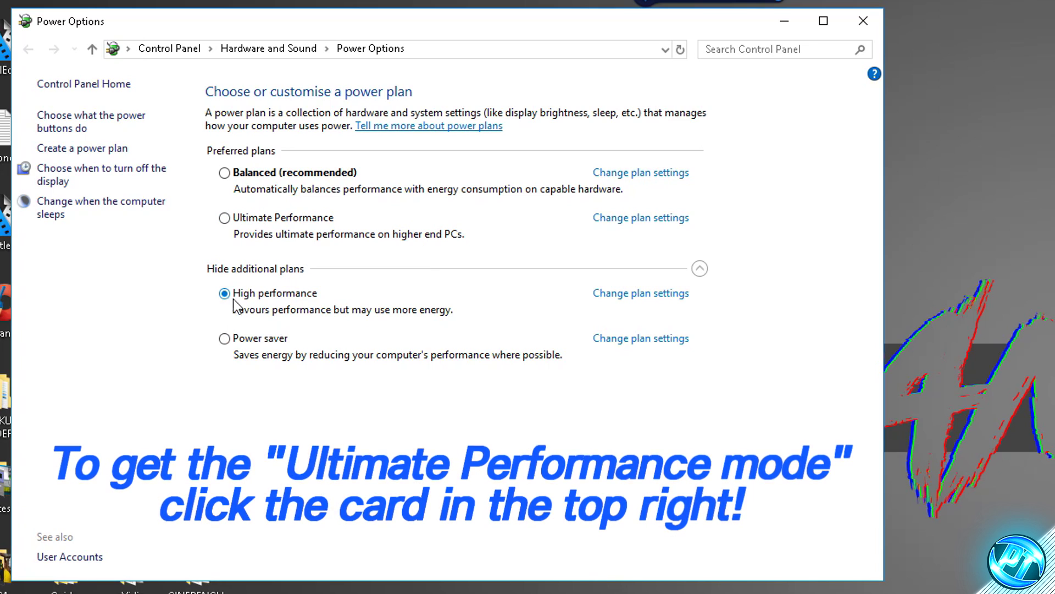
Activate the Ultimate Performance power plan and open its advanced power settings.
left_click(225, 218)
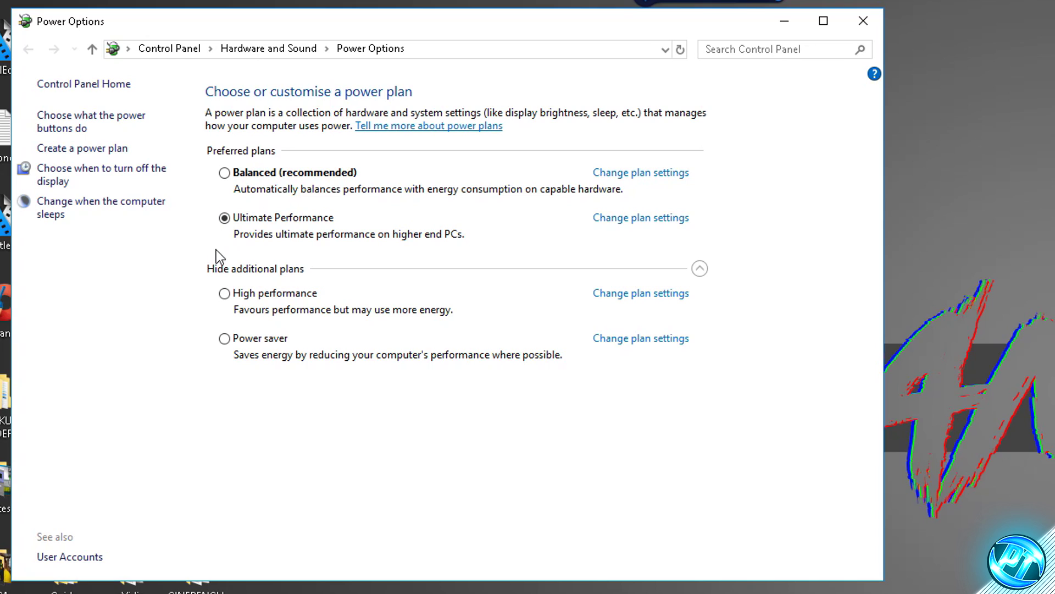
left_click(658, 219)
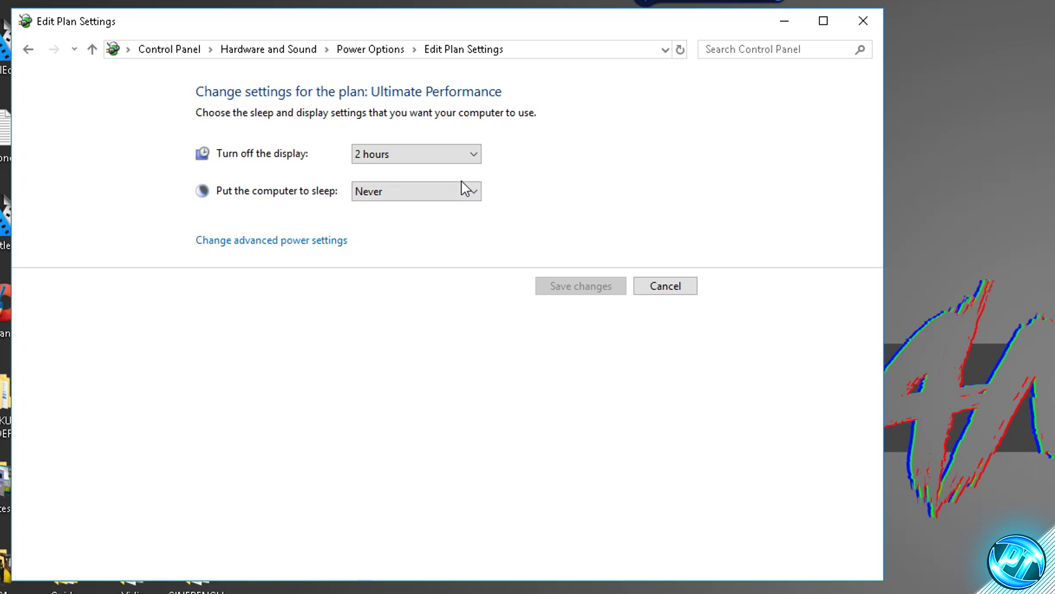
left_click(319, 242)
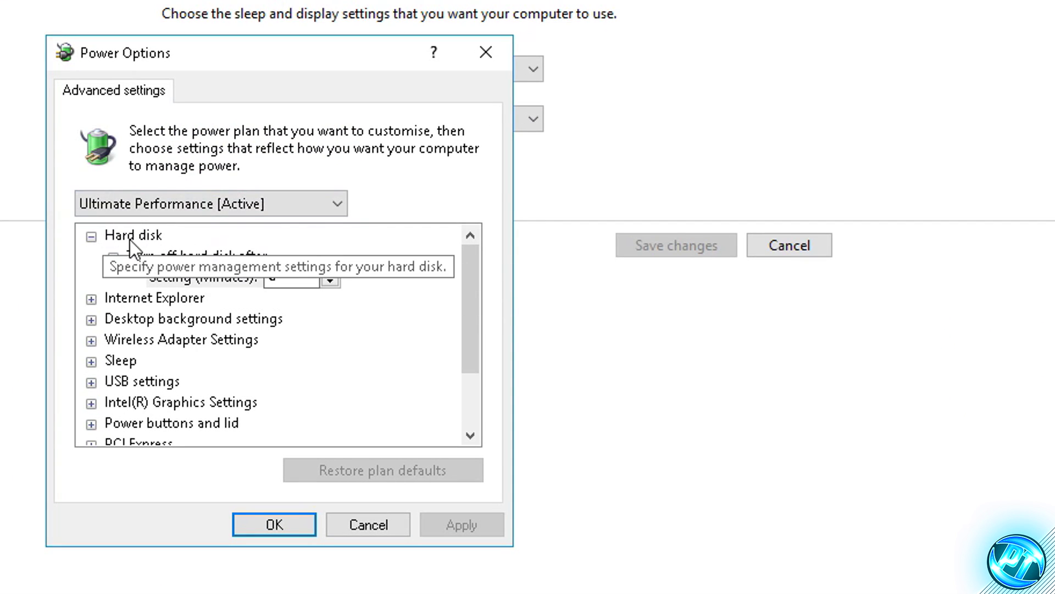
Set Turn off hard disk after to 0 minutes, apply the change and close the power plan windows.
left_click(184, 257)
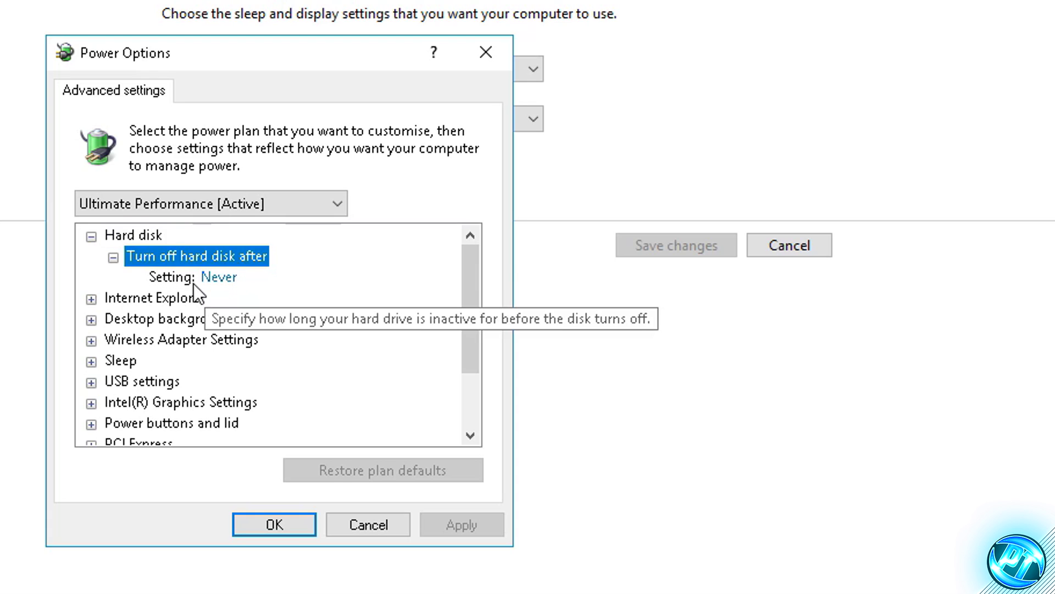
left_click(229, 279)
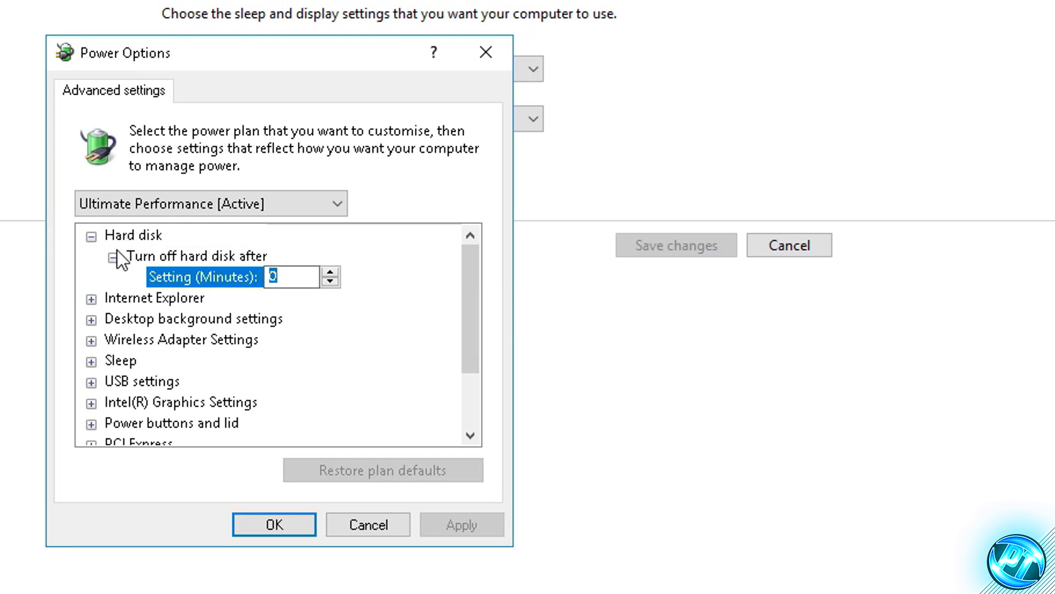
type("0")
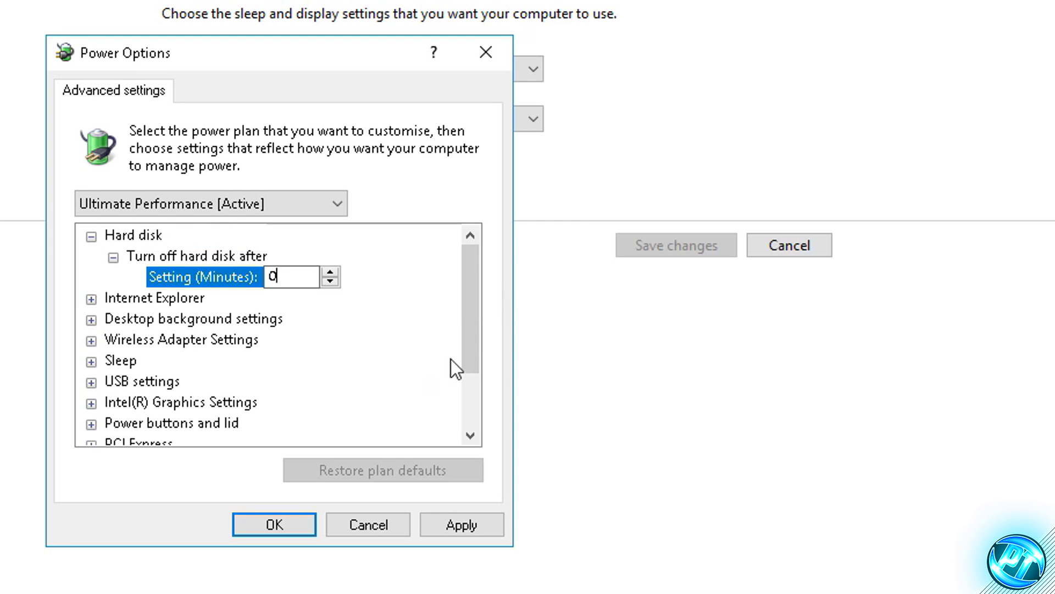
left_click(493, 519)
left_click(281, 521)
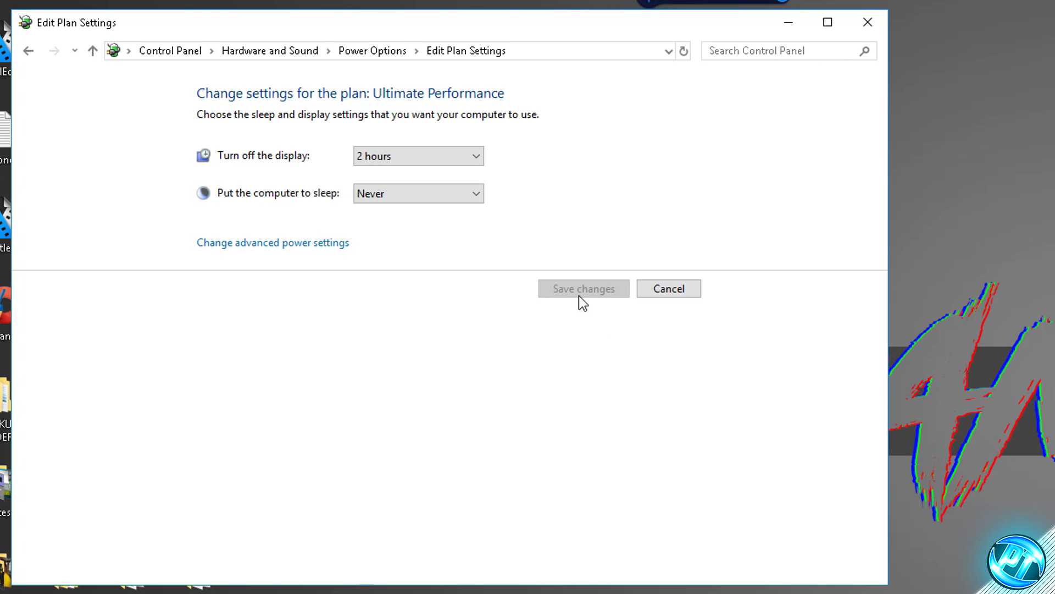
left_click(868, 22)
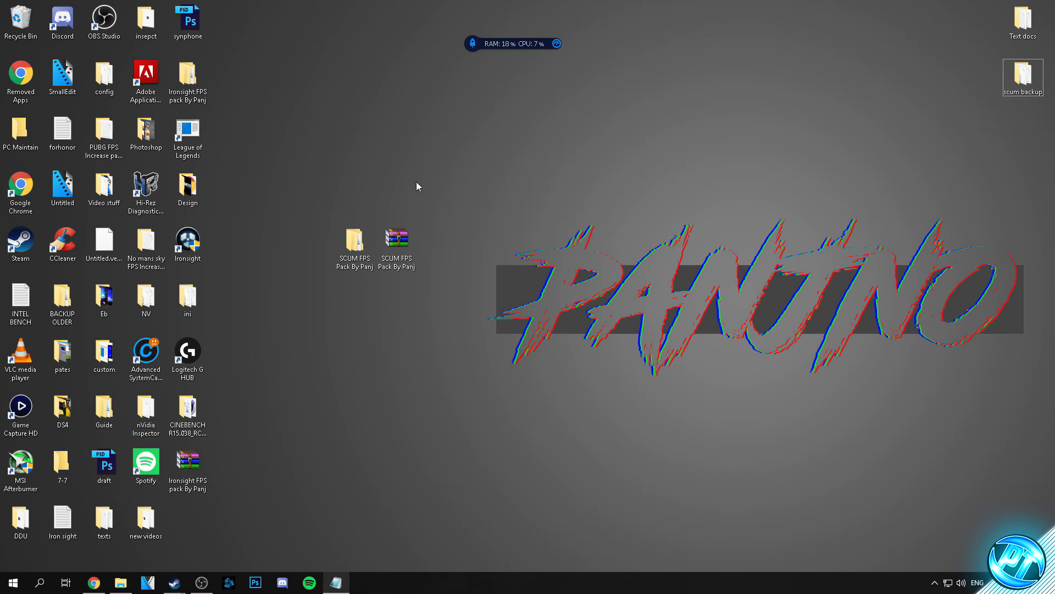
Open the Optimizations folder inside SCUM FPS Pack By Panj and run the CpuCoreParkingSetup-2.1.2.0 installer.
left_click(356, 242)
double_click(356, 243)
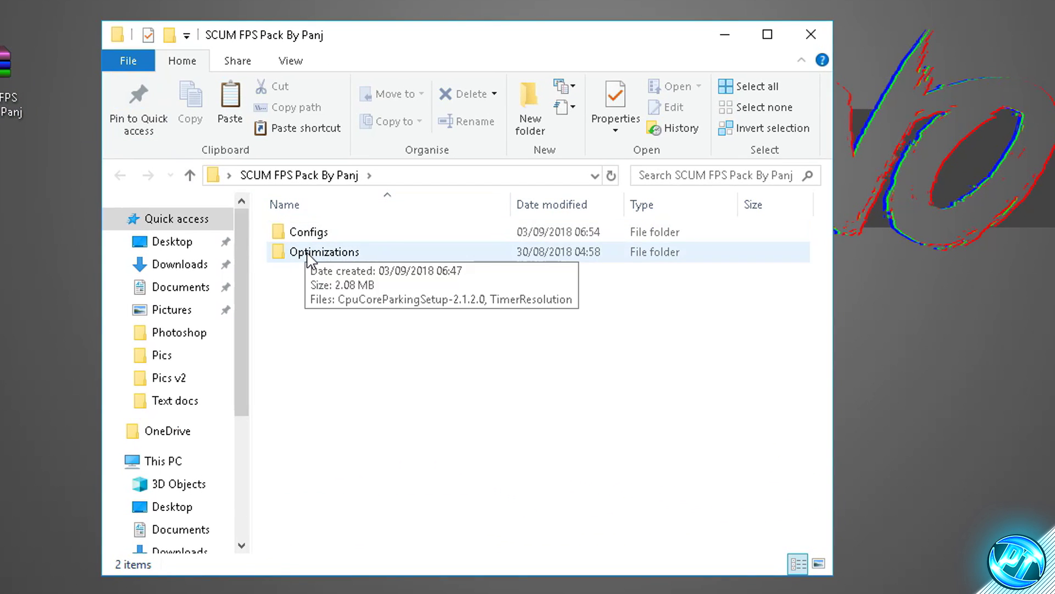
double_click(308, 254)
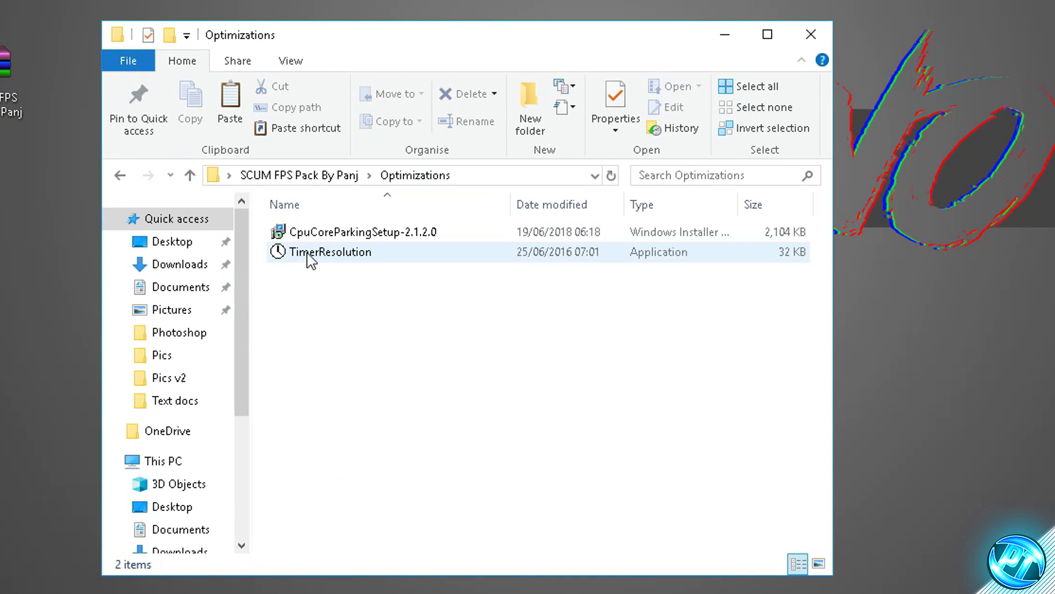
double_click(365, 234)
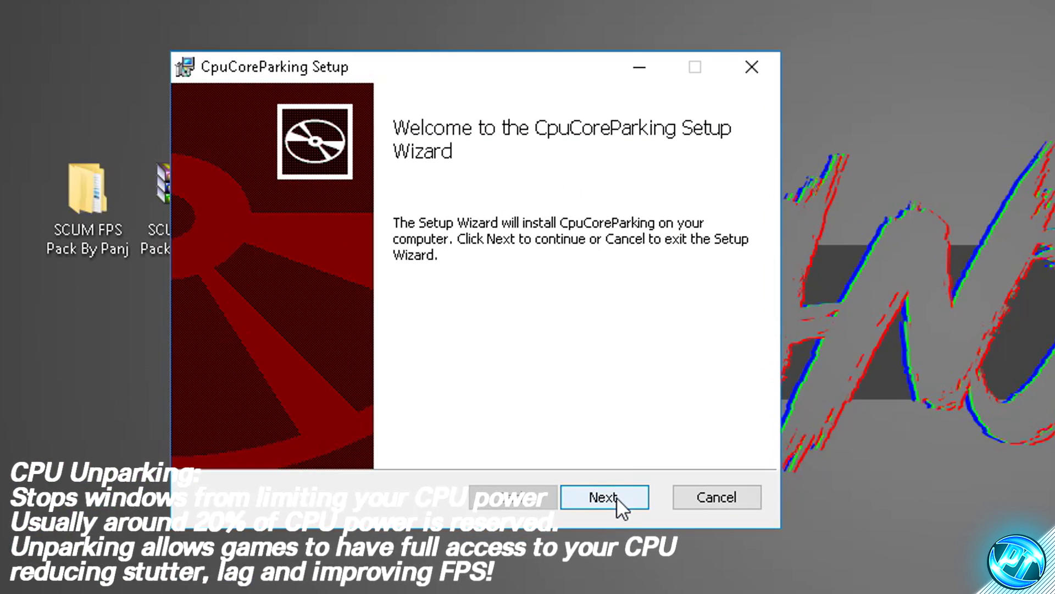
Accept the licence agreement and install CpuCoreParking to the default folder C:\Program Files (x86)\CpuCoreParking\.
left_click(616, 496)
left_click(348, 438)
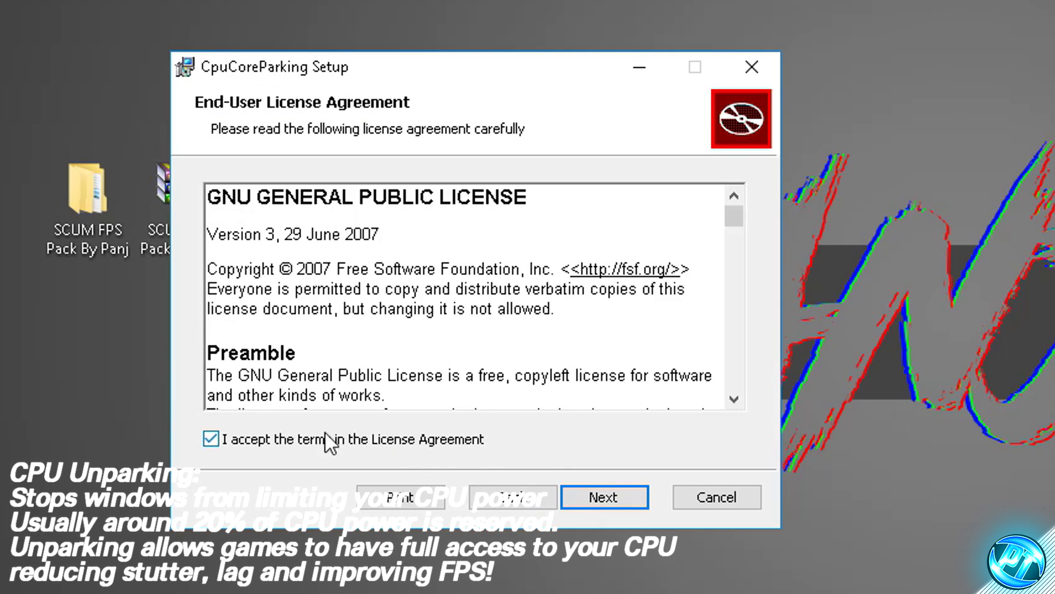
left_click(595, 497)
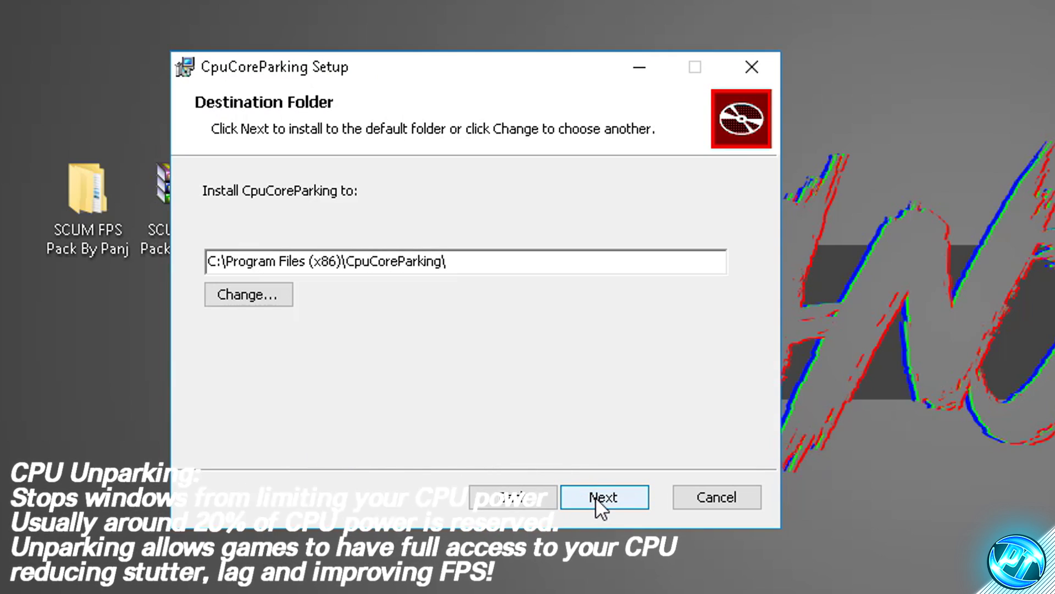
left_click(595, 496)
left_click(595, 496)
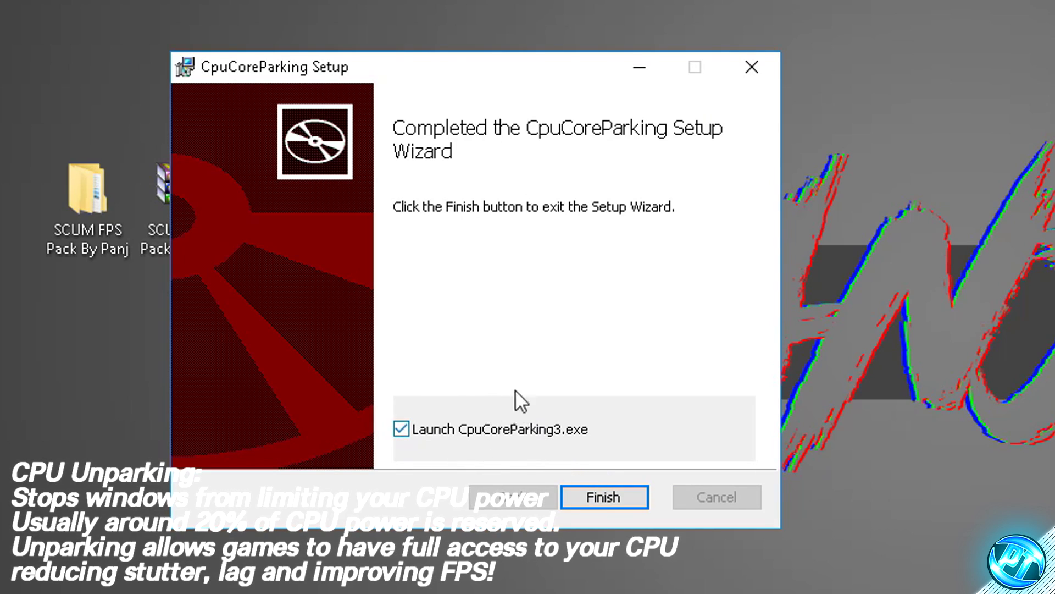
Finish the CpuCoreParking setup with CpuCoreParking3.exe launching, and choose Ultimate Performance as the system power plan.
left_click(600, 495)
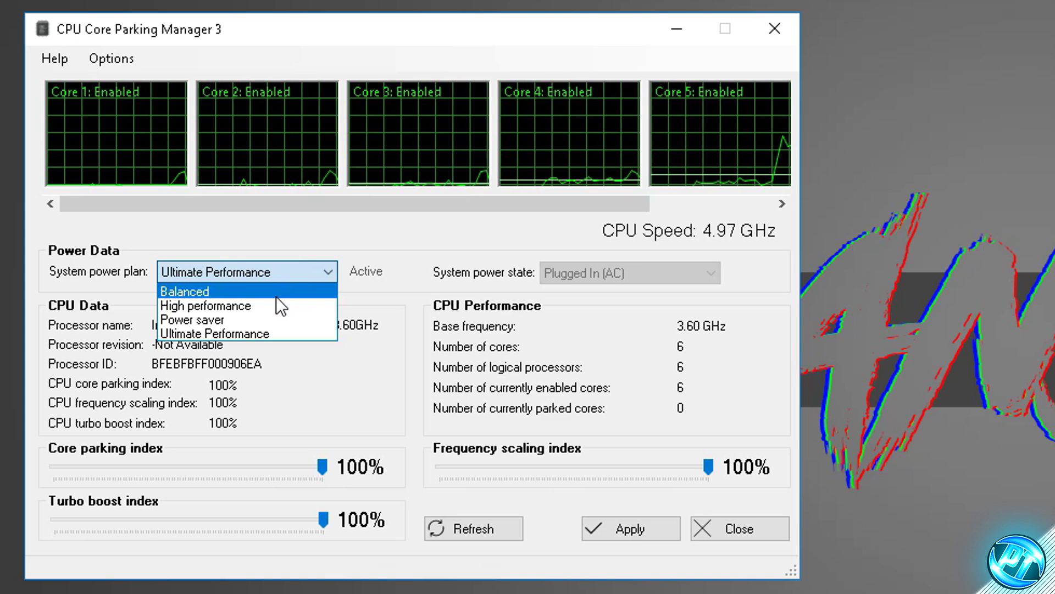
left_click(239, 308)
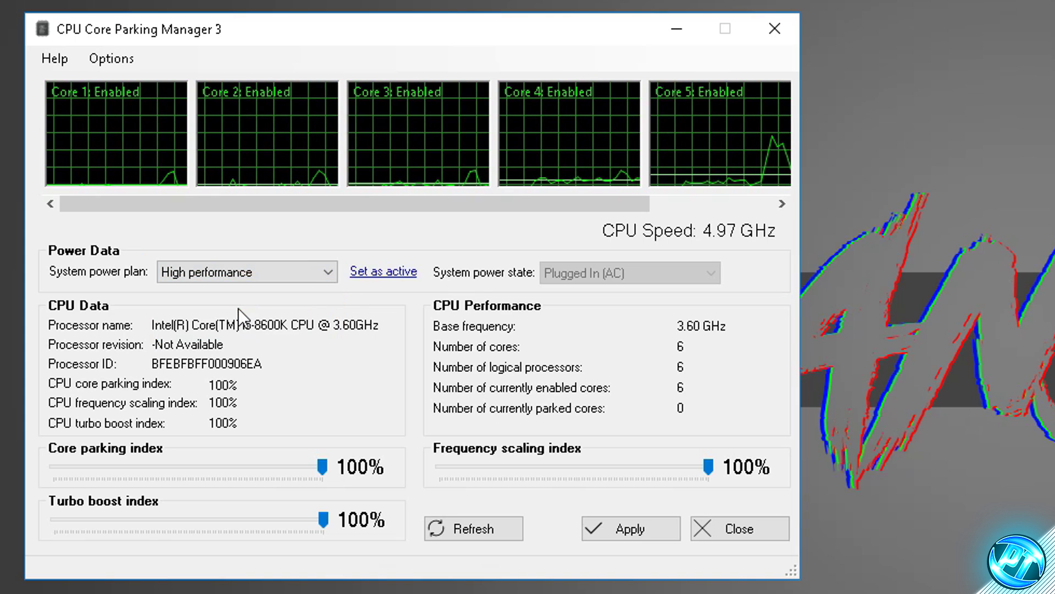
left_click(215, 264)
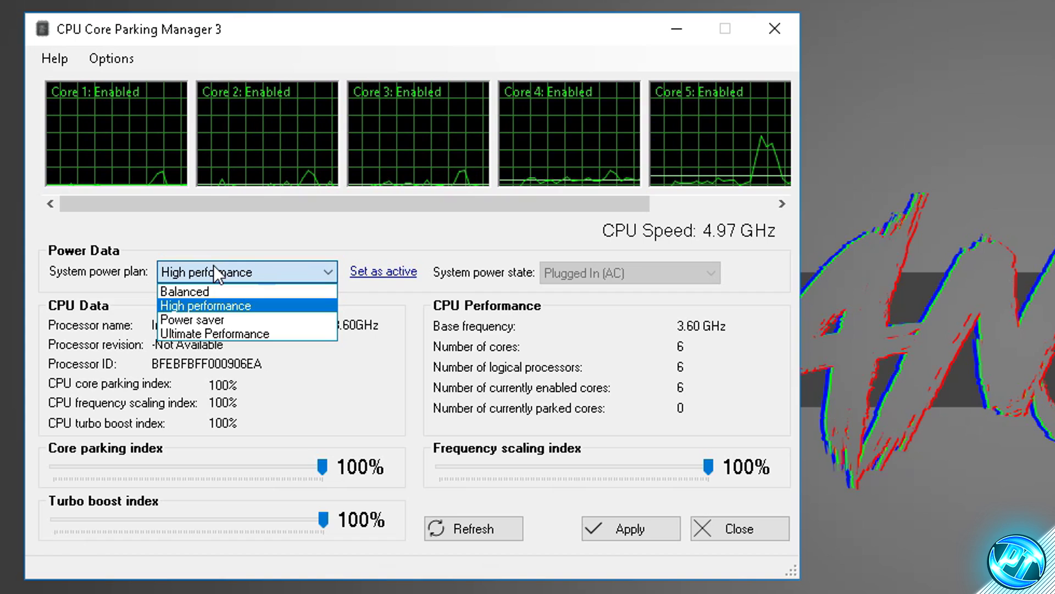
left_click(201, 333)
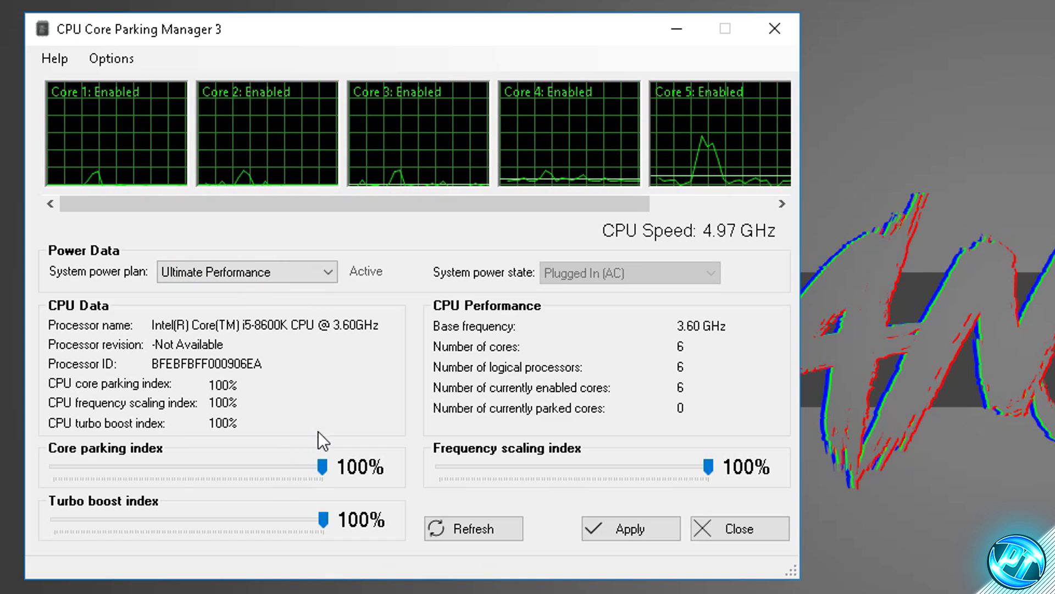
Set the core parking, frequency scaling and turbo boost indexes to 100% and apply the changes.
mouse_move(322, 467)
left_mouse_down()
mouse_move(208, 474)
mouse_move(325, 472)
left_mouse_up()
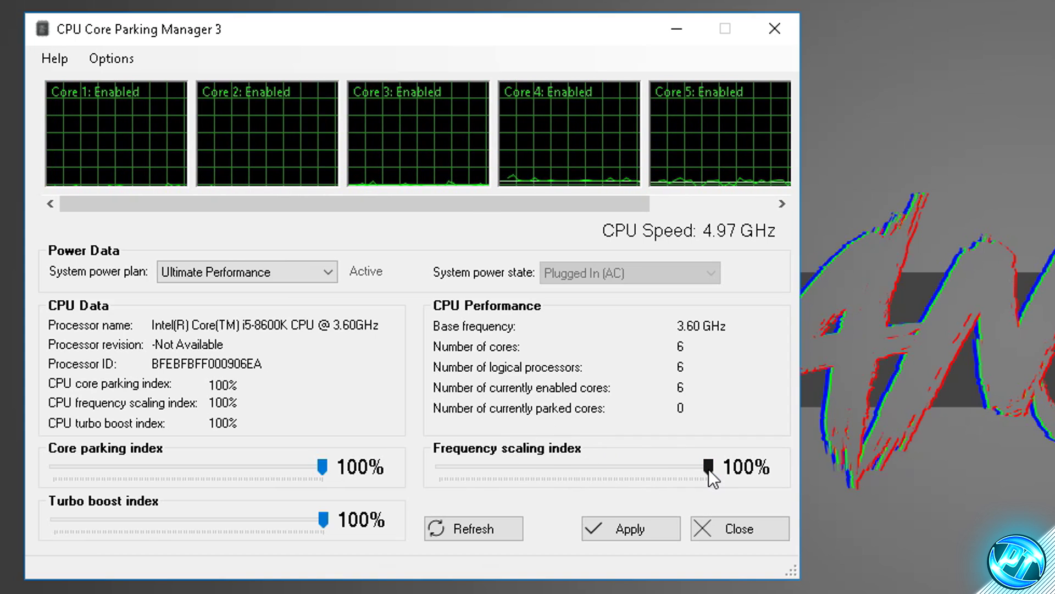
mouse_move(708, 469)
left_mouse_down()
mouse_move(579, 471)
mouse_move(724, 469)
left_mouse_up()
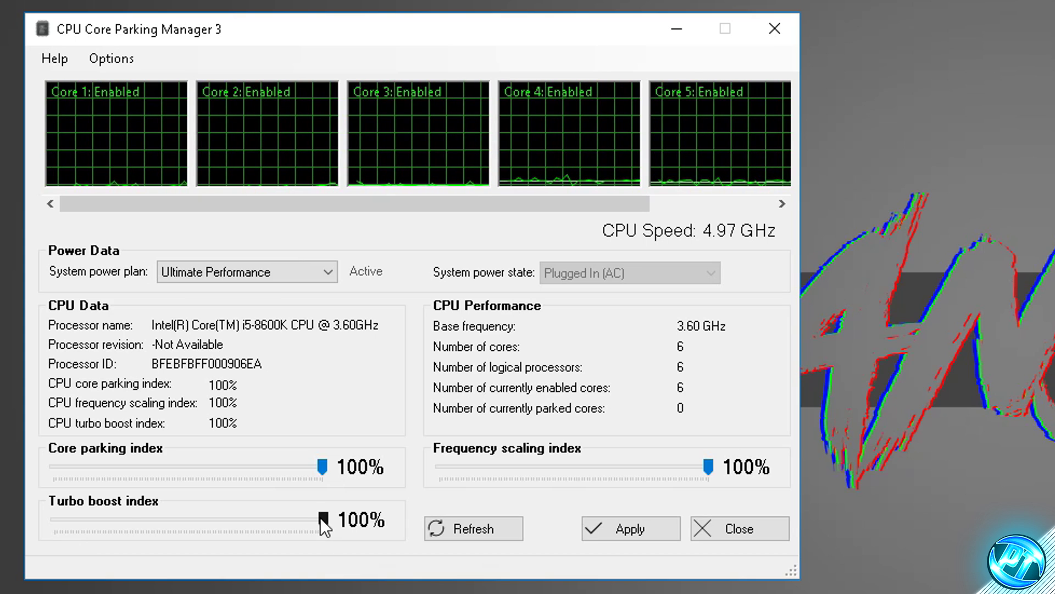
left_click_drag(319, 517, 342, 522)
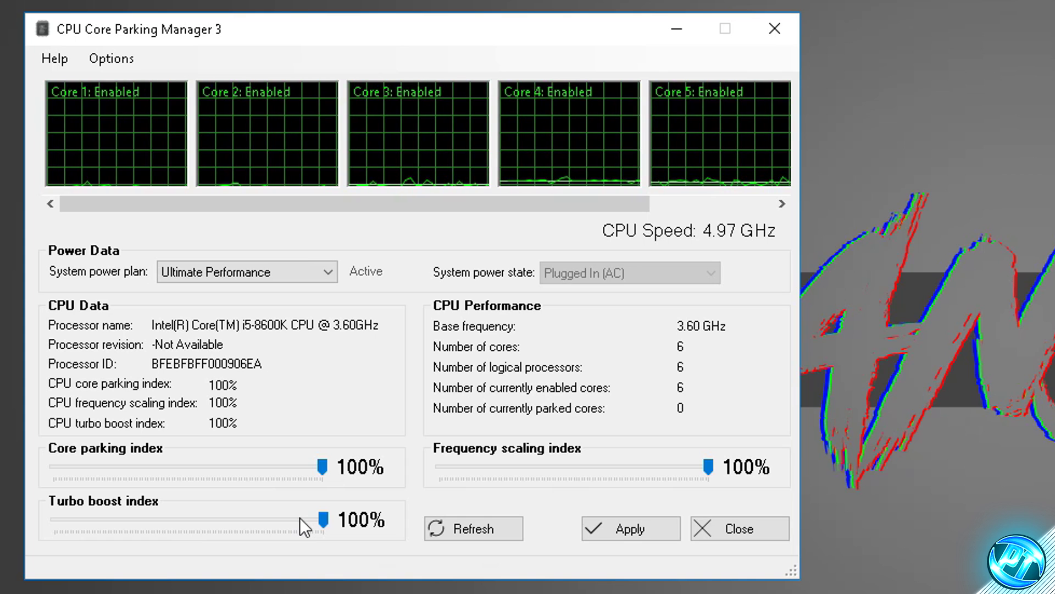
left_click(656, 526)
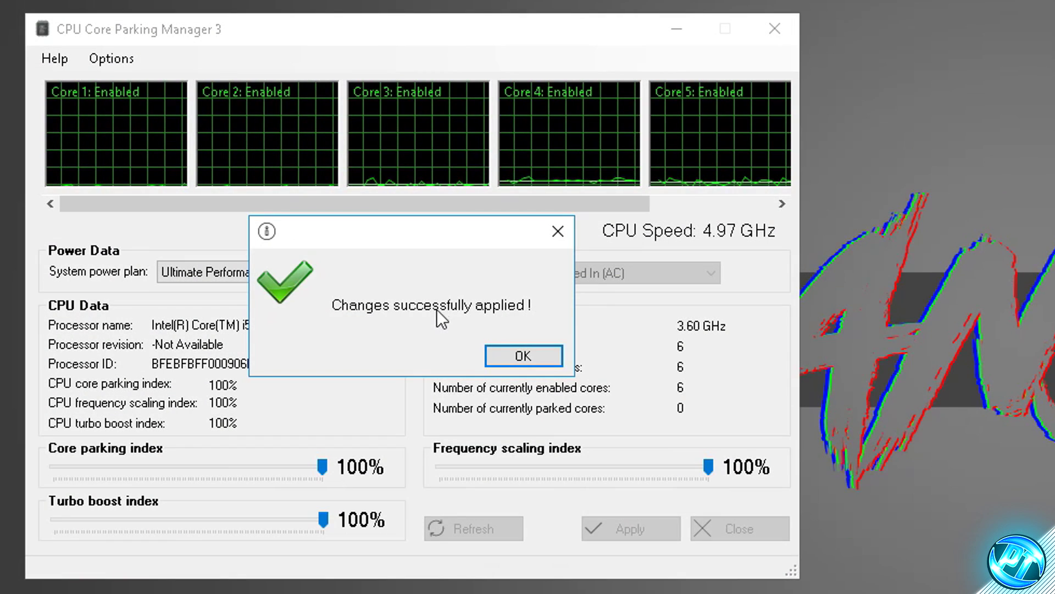
left_click(517, 355)
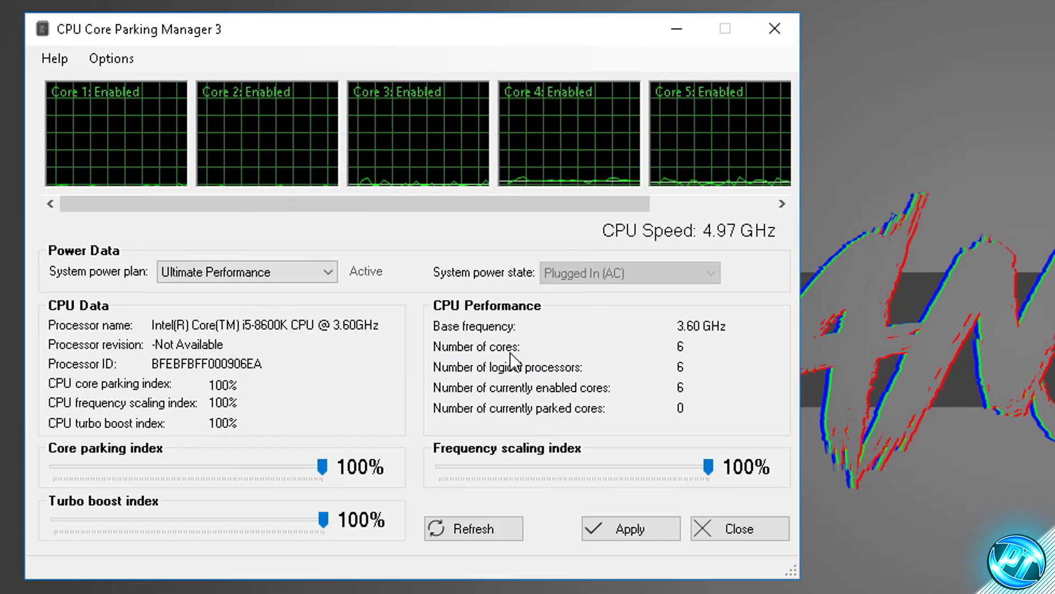
Close CPU Core Parking Manager and open the Windows power options.
left_click(726, 525)
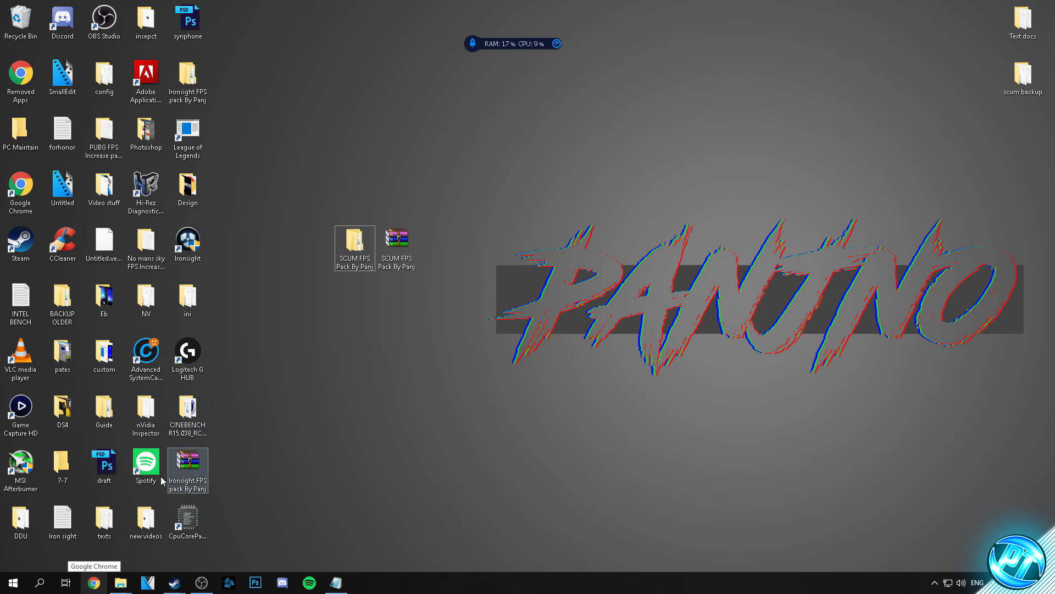
left_click(22, 592)
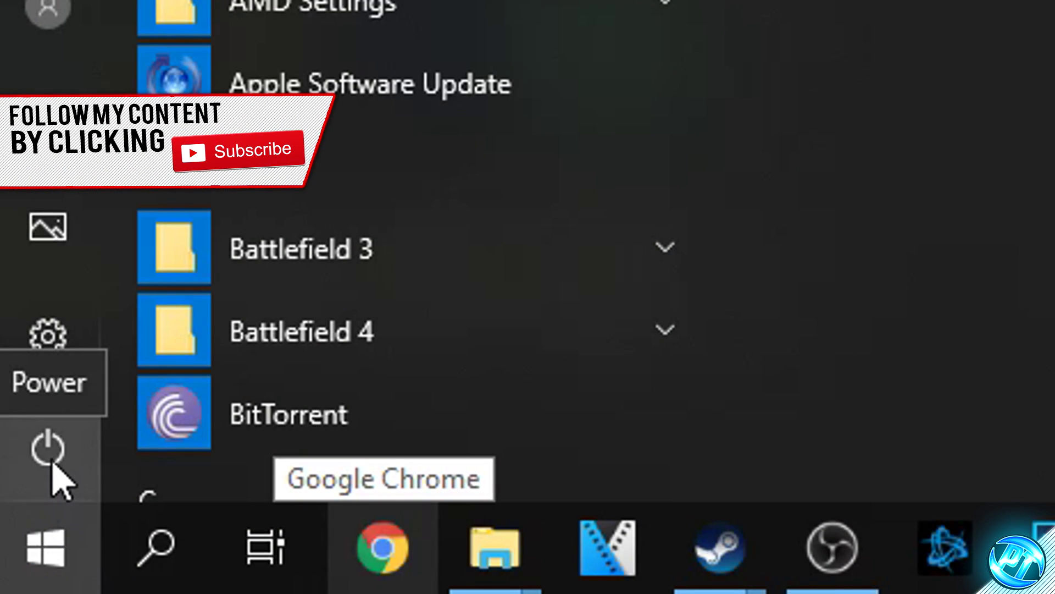
left_click(61, 452)
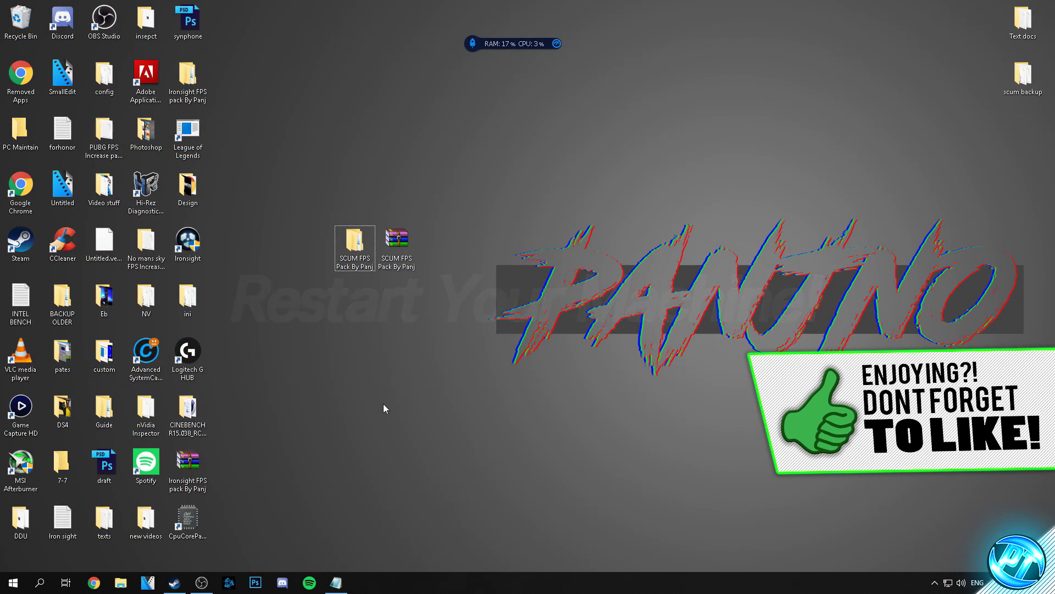
Put TimerResolution from the Optimizations folder of SCUM FPS Pack By Panj on the desktop and close the folder.
double_click(349, 257)
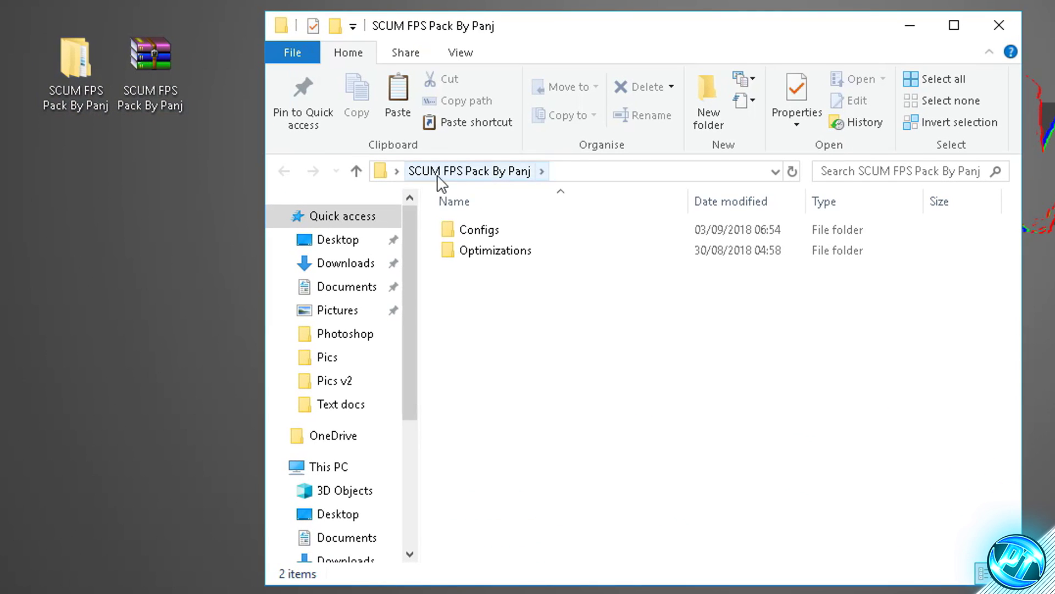
double_click(497, 251)
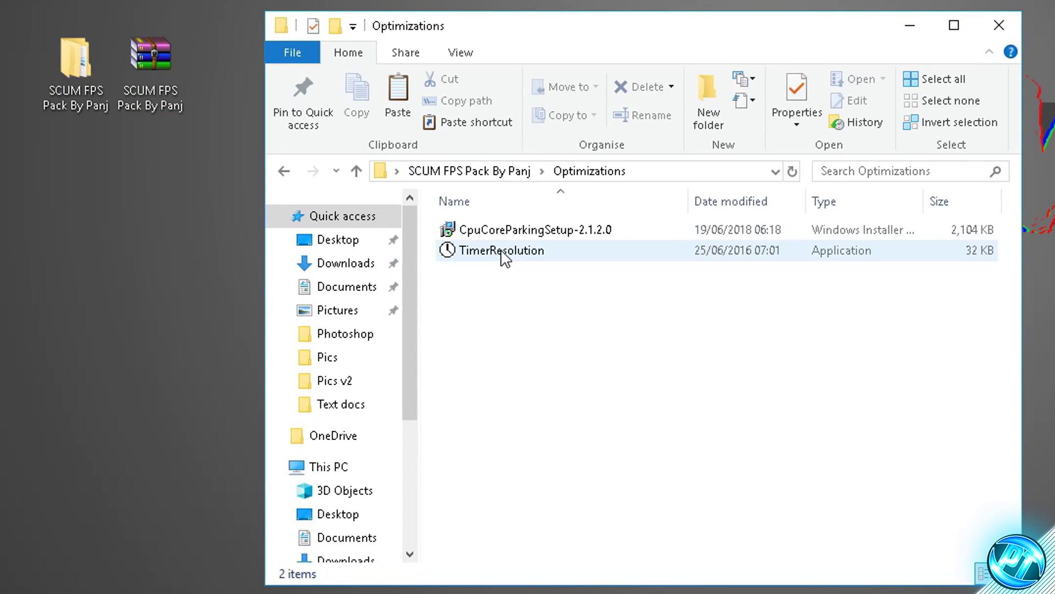
left_click_drag(487, 255, 227, 76)
left_click(1000, 25)
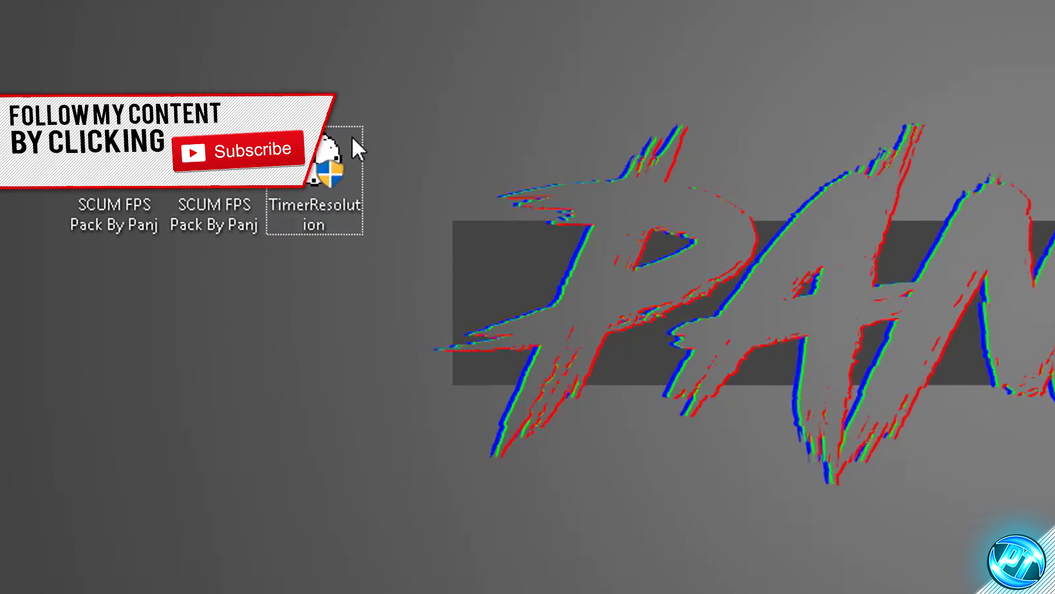
Run TimerResolution from the desktop and set the timer resolution to Maximum.
mouse_move(435, 242)
double_click(229, 118)
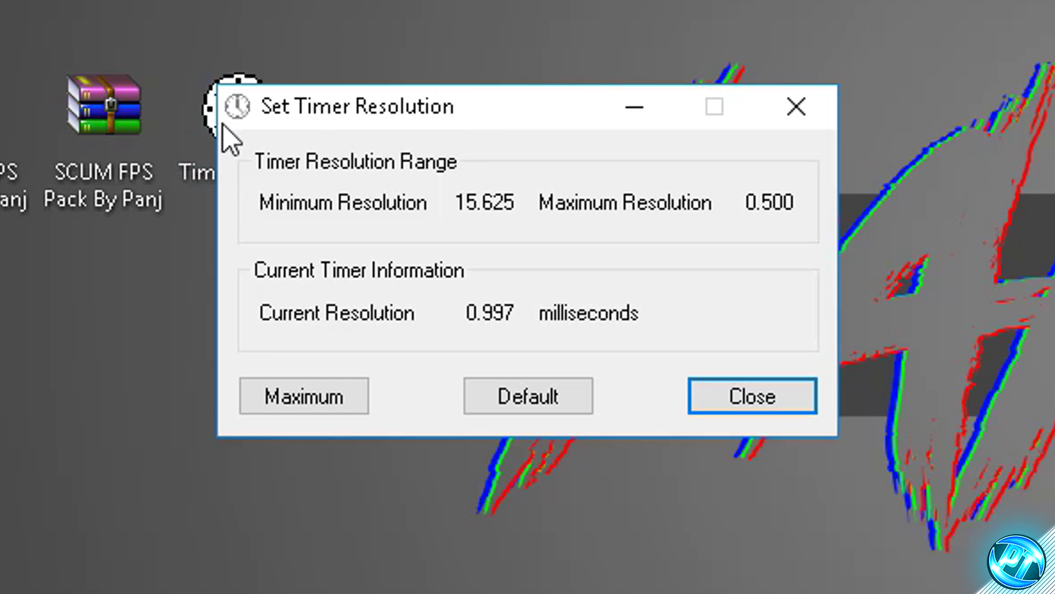
left_click(321, 397)
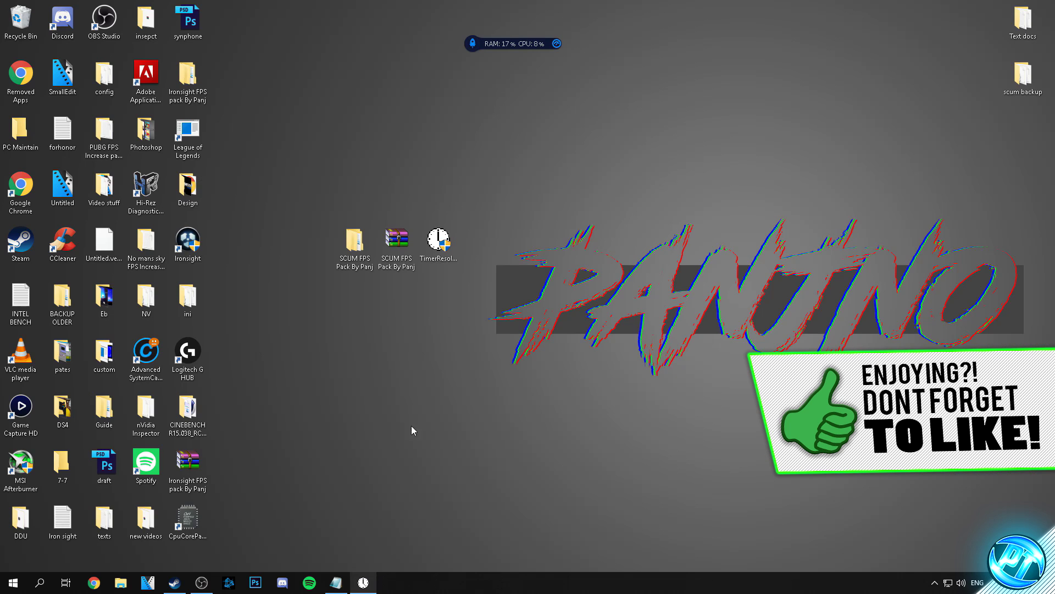
Restore the Set Timer Resolution window, reset the timer to Default and close the tool.
left_click(364, 582)
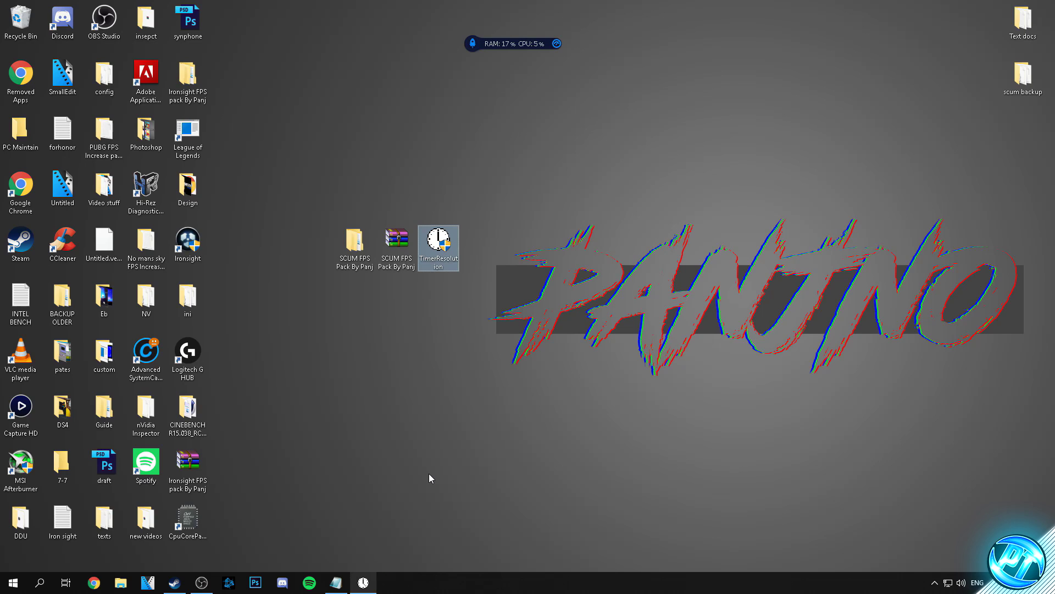
left_click(363, 582)
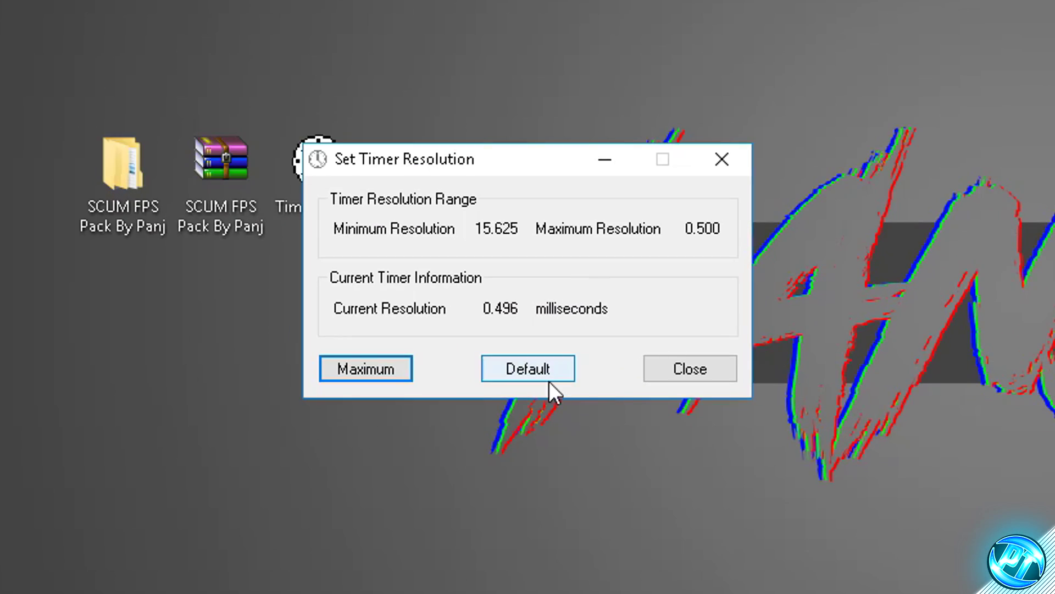
left_click(547, 363)
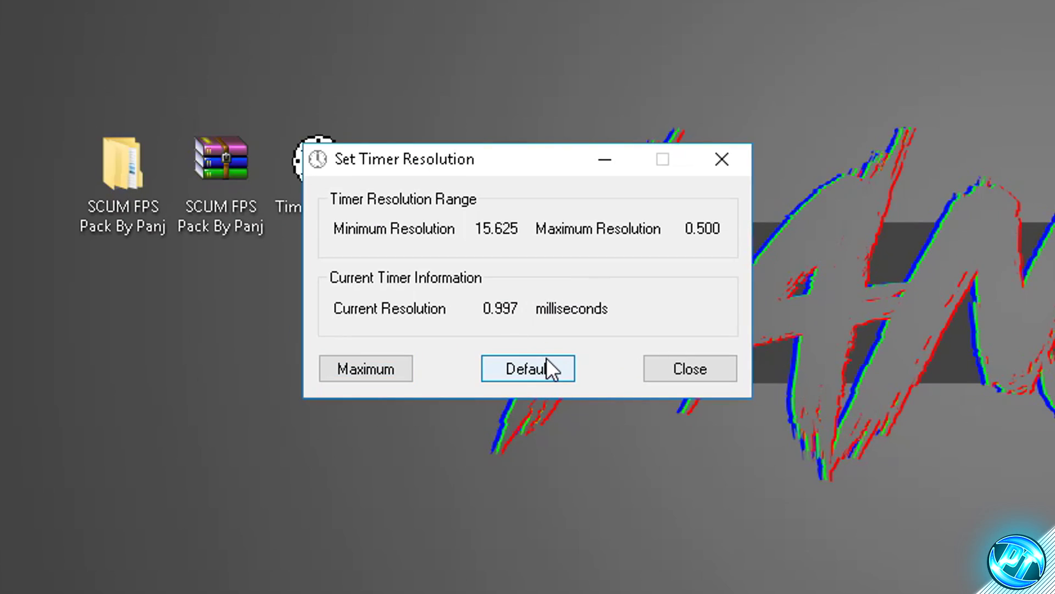
left_click(715, 160)
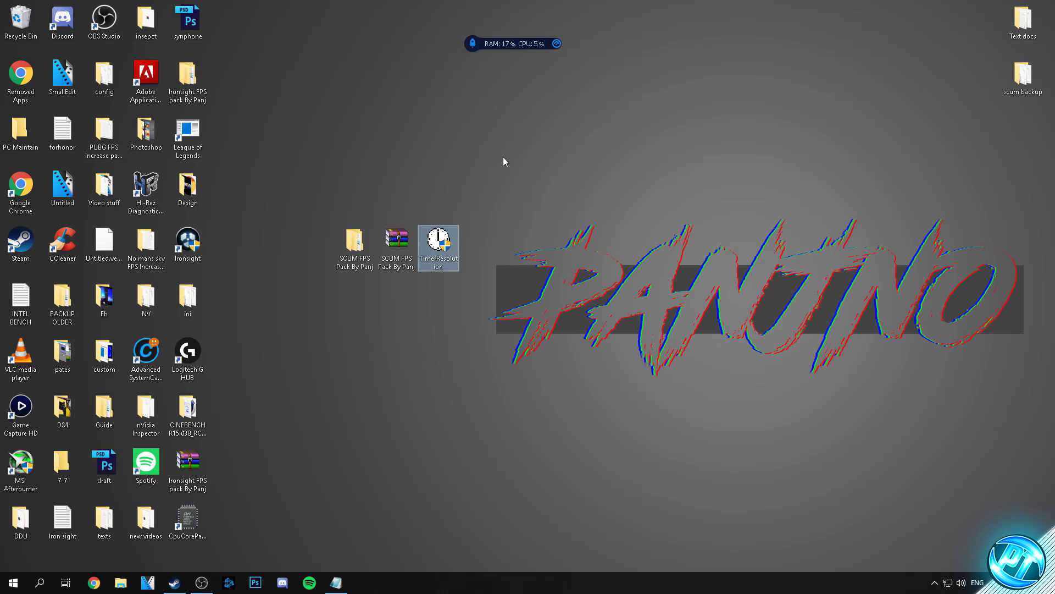
Start TimerResolution again, set the timer to Maximum and minimise its window.
double_click(438, 242)
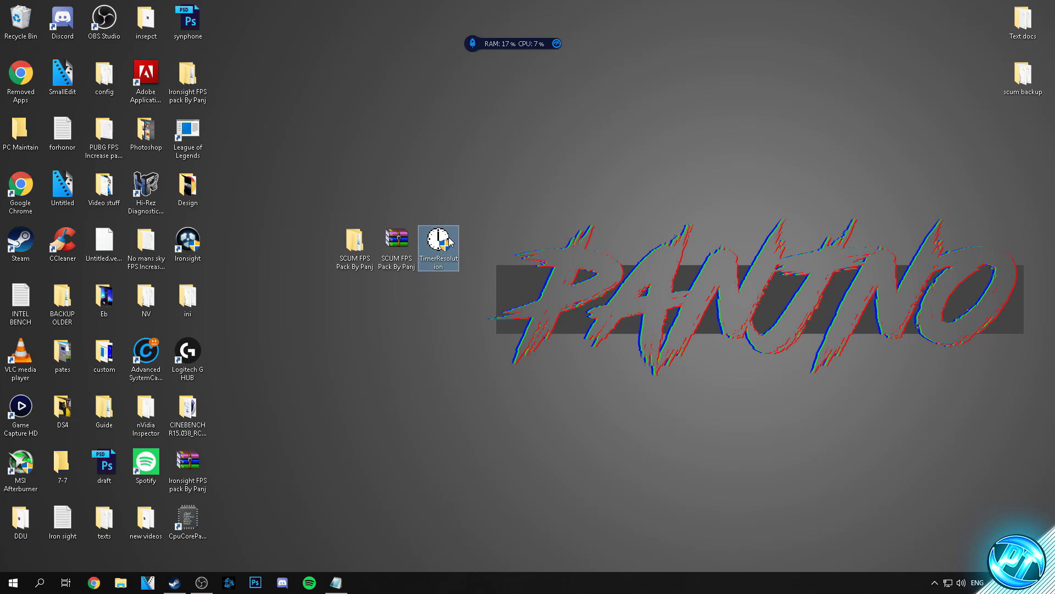
left_click(460, 328)
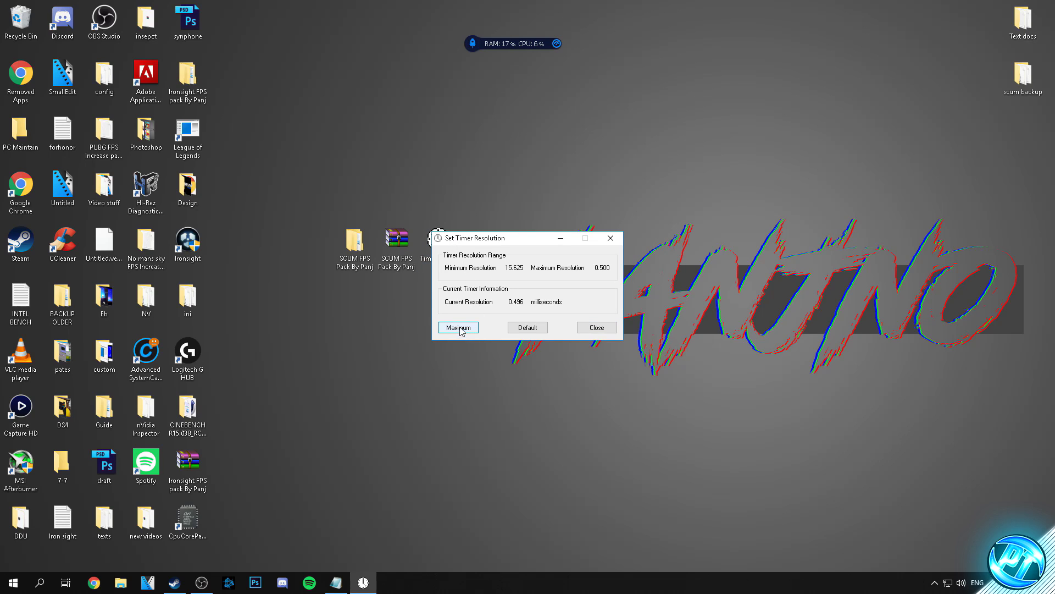
left_click(561, 238)
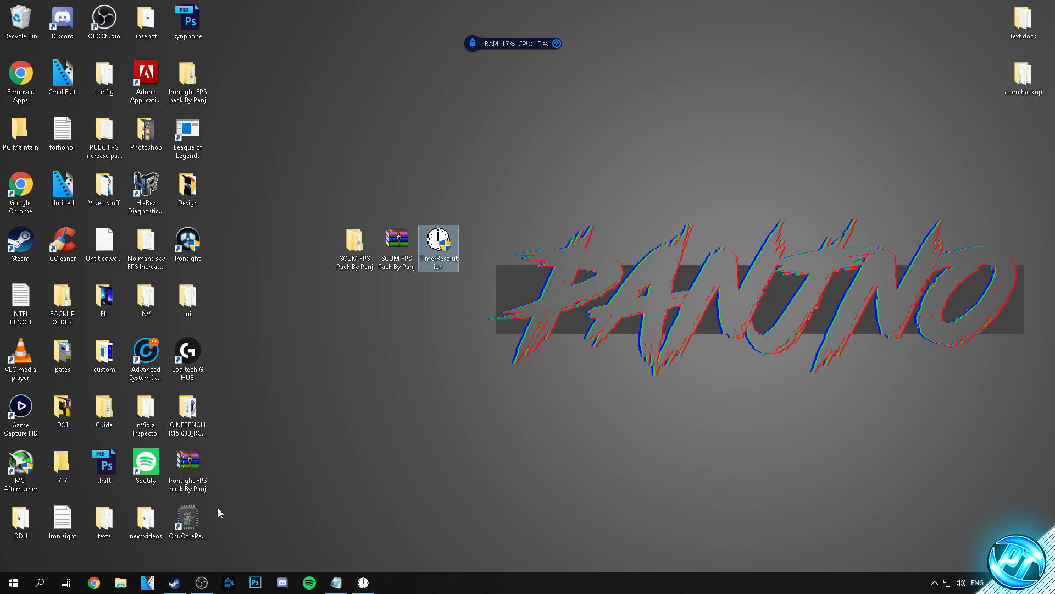
Switch to Steam and launch SCUM from the library.
left_click(175, 583)
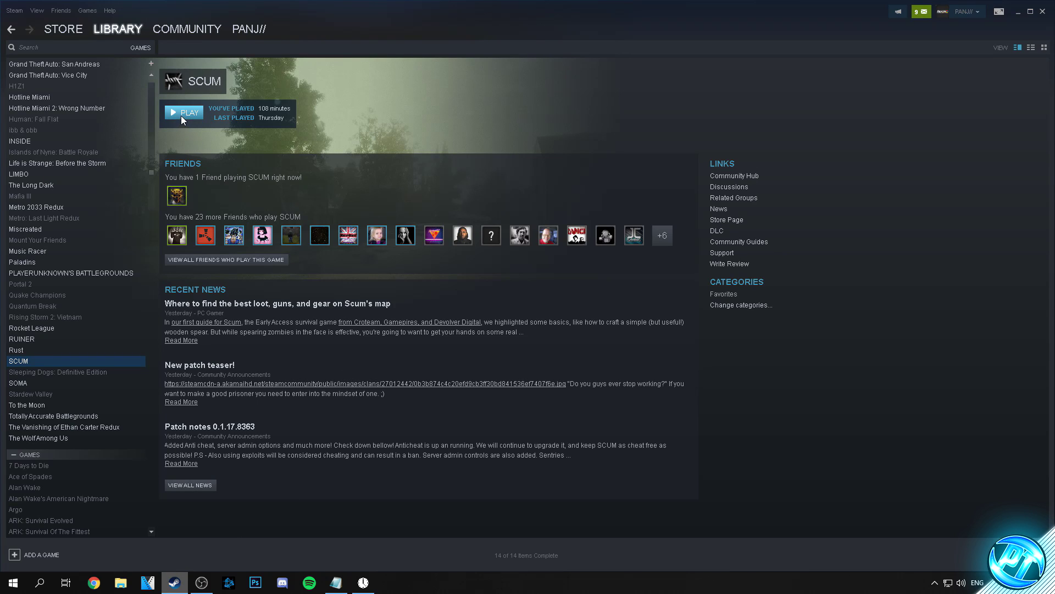
left_click(183, 113)
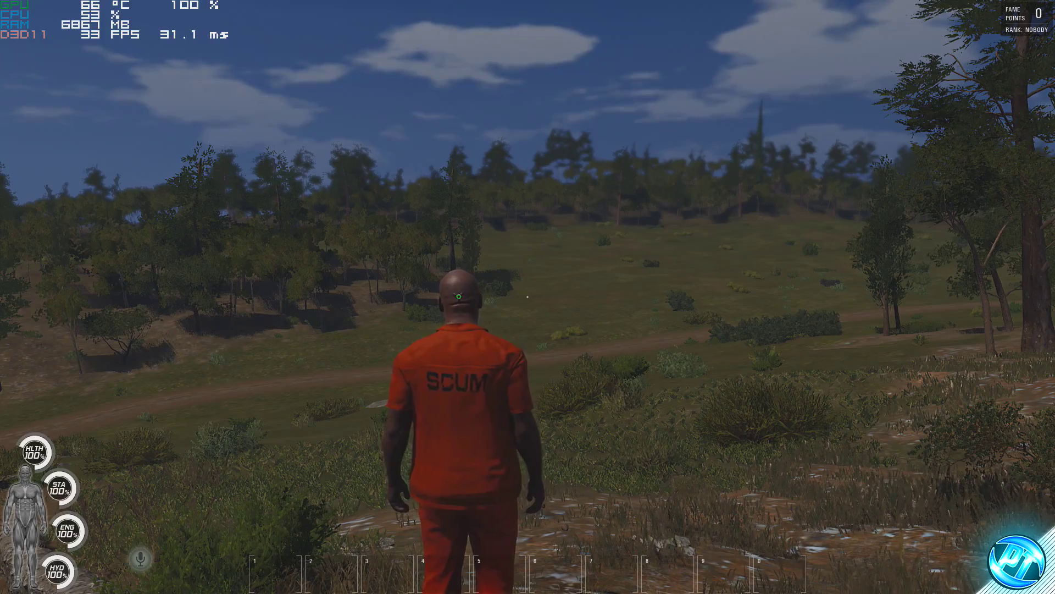
Open SCUM's in-game video options and select 1920x1080 as the resolution.
mouse_move(528, 297)
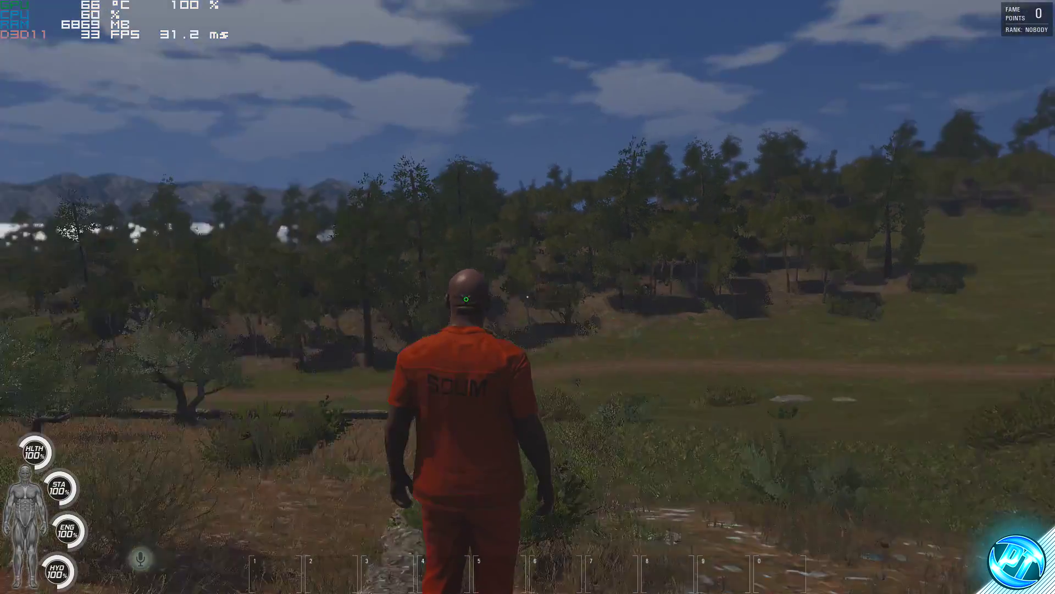
key("Escape")
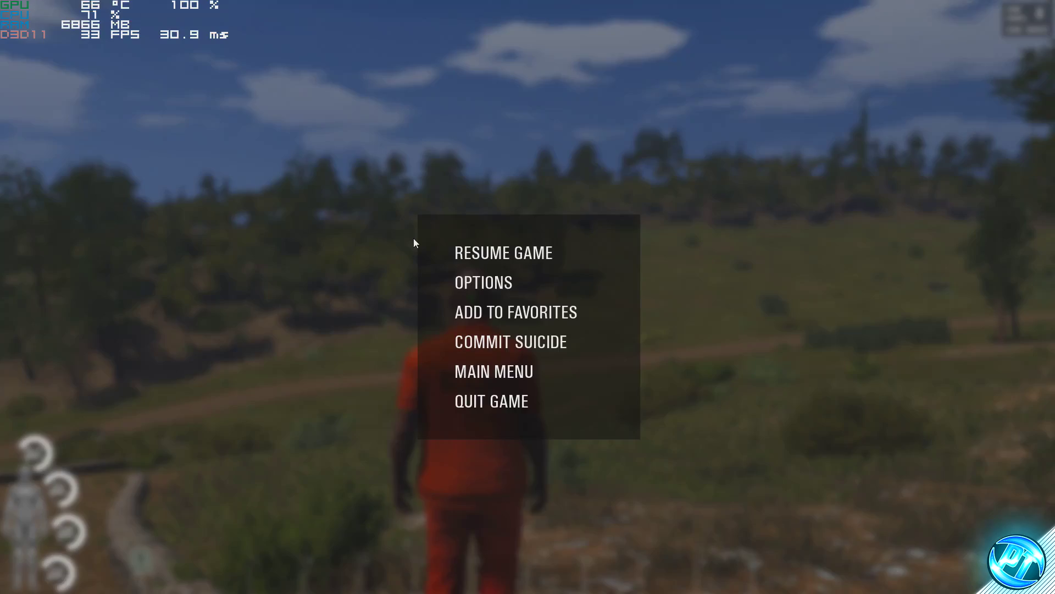
left_click(488, 282)
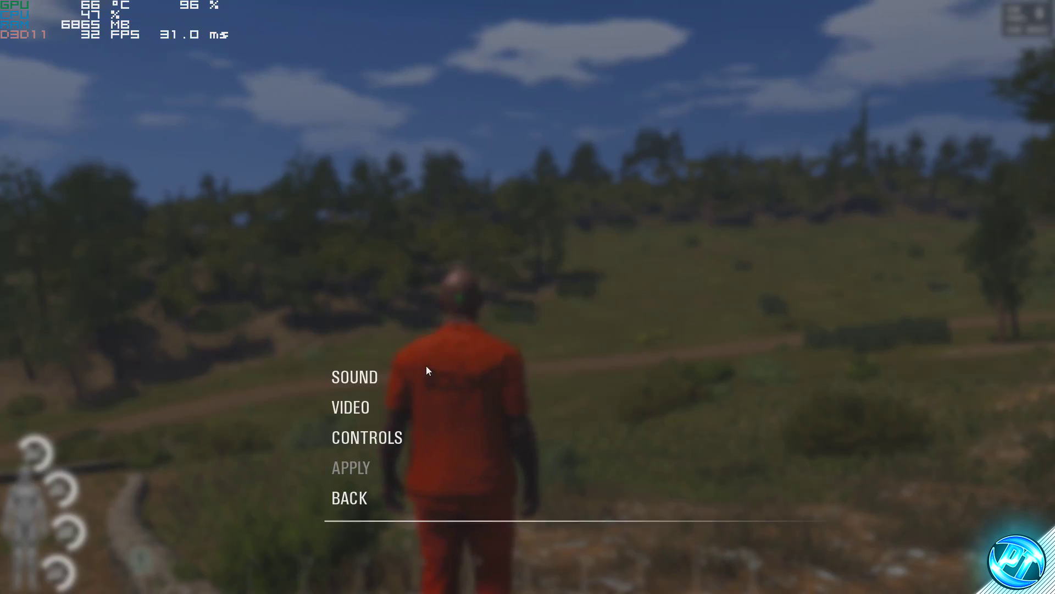
left_click(374, 409)
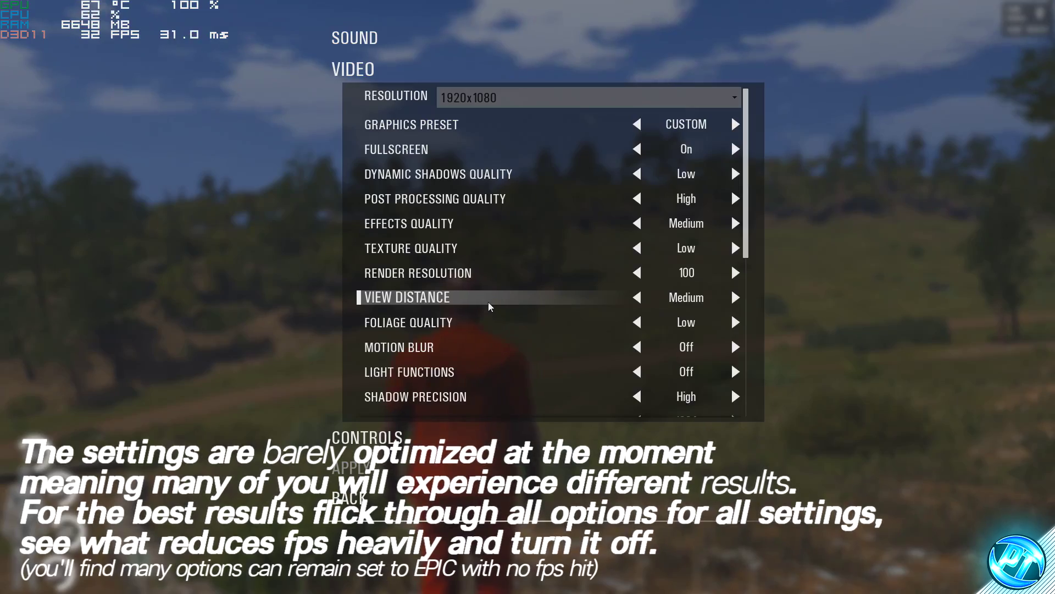
left_click(543, 99)
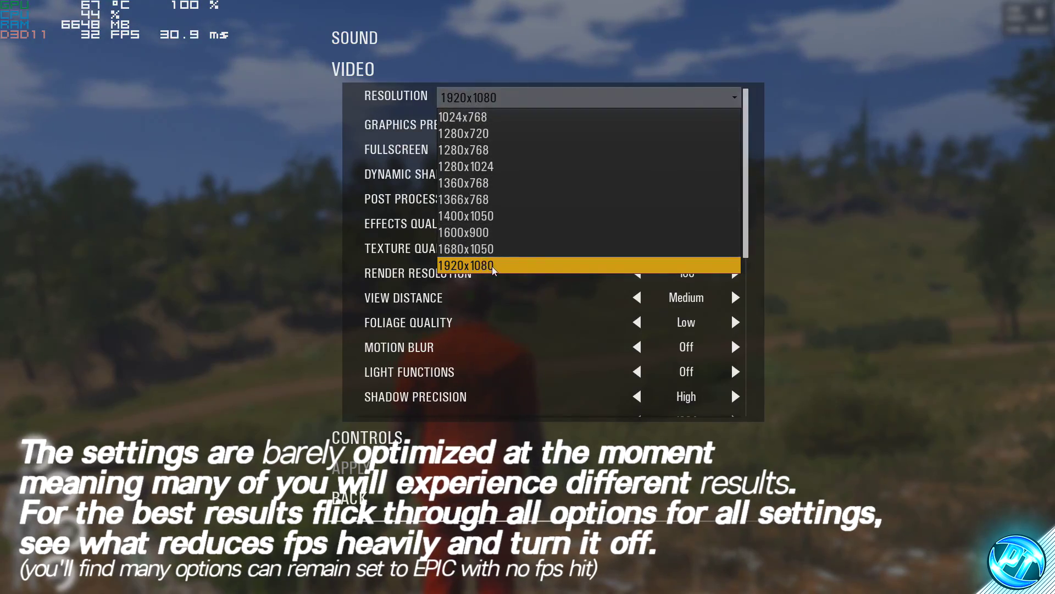
left_click(494, 266)
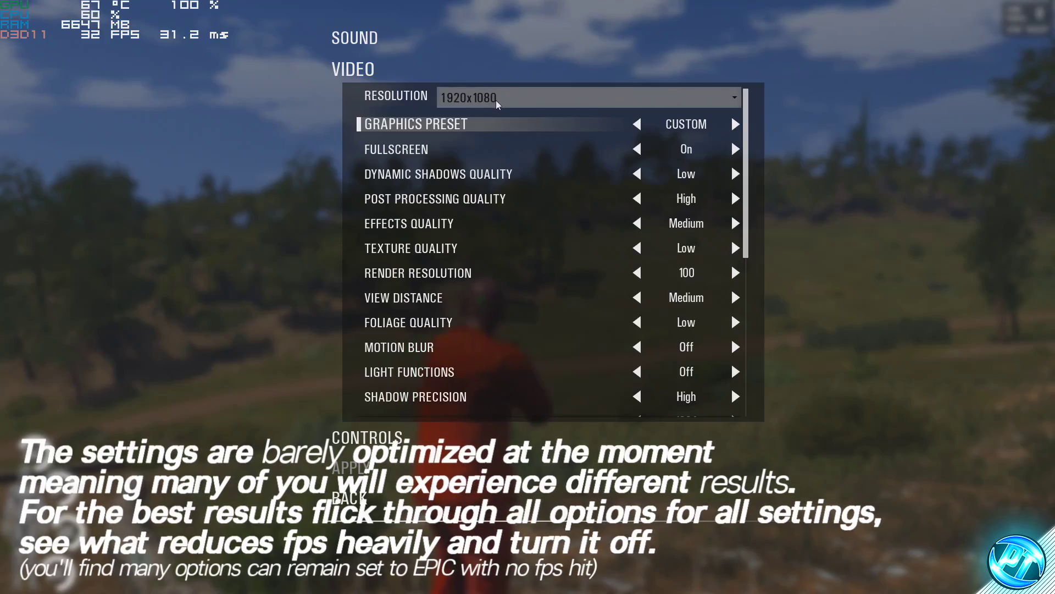